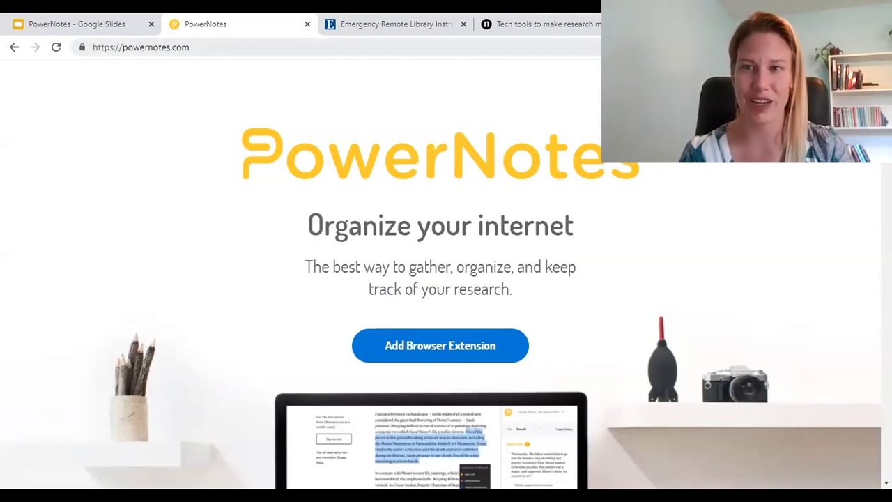
Step: Go from the PowerNotes home page to the PowerNotes Research extension's Chrome Web Store listing
click(434, 342)
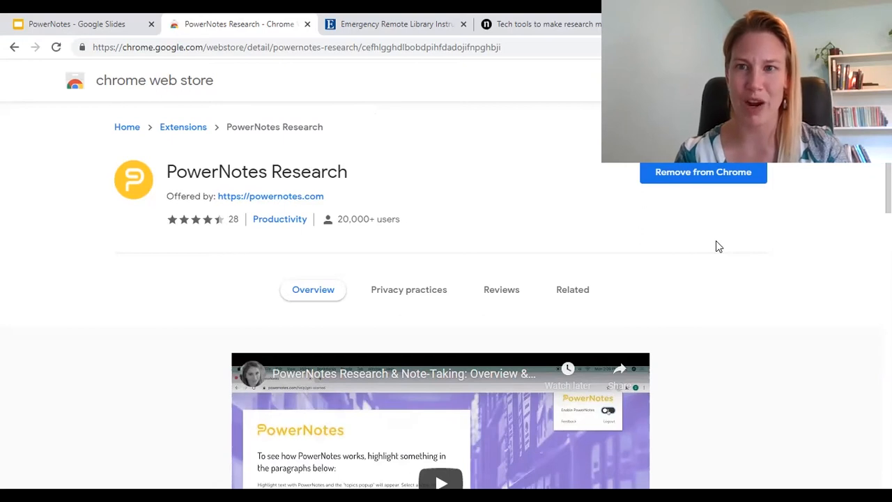
Step: Go back from the Chrome Web Store listing to the powernotes.com home page
click(16, 46)
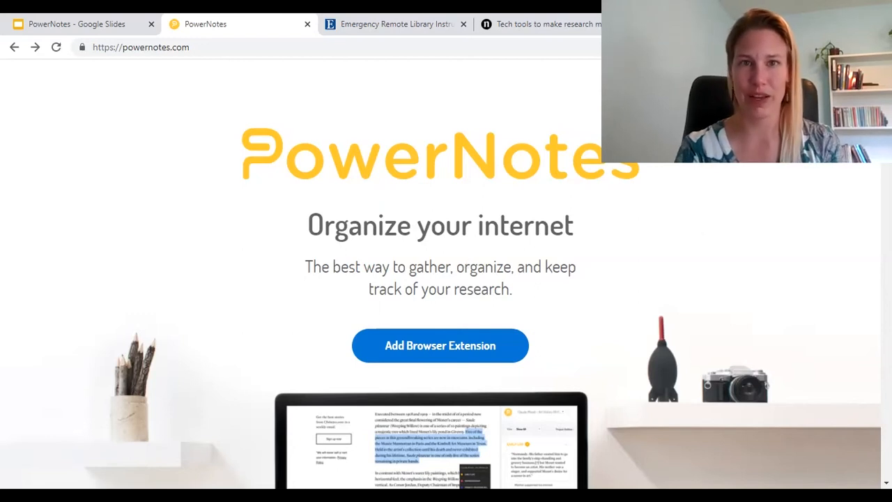
Step: Log in with the saved account e-mail and password, then open the help guides in a new tab
click(833, 83)
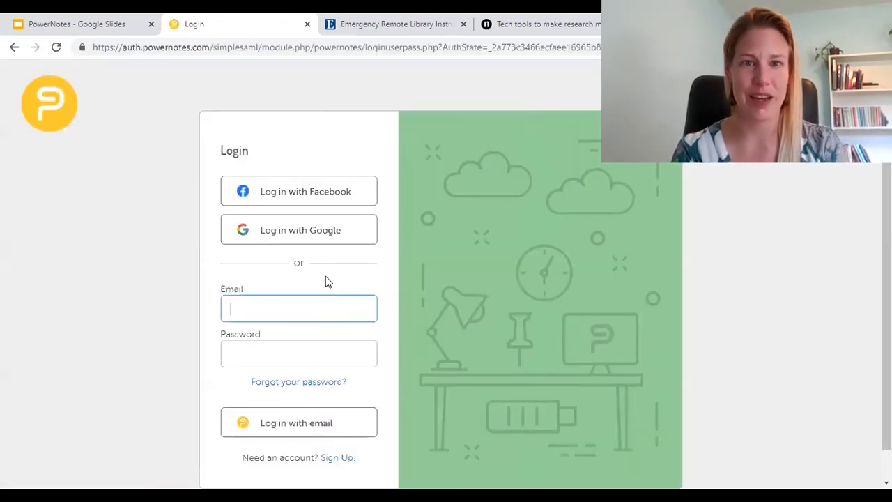
text(mo)
key(Down)
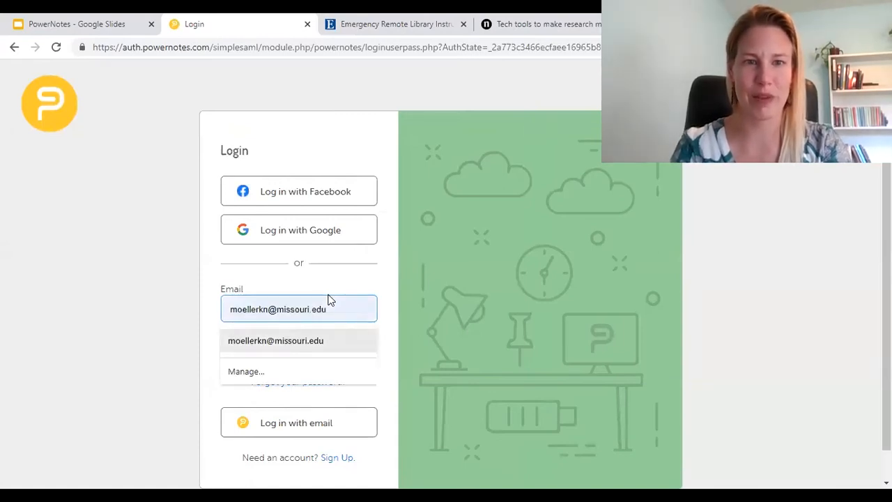
key(Tab)
text(••••••••••••••)
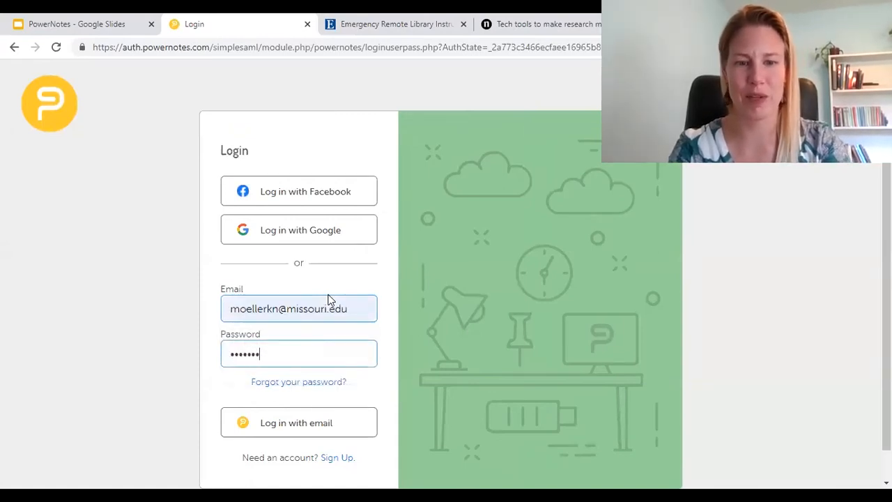
key(Return)
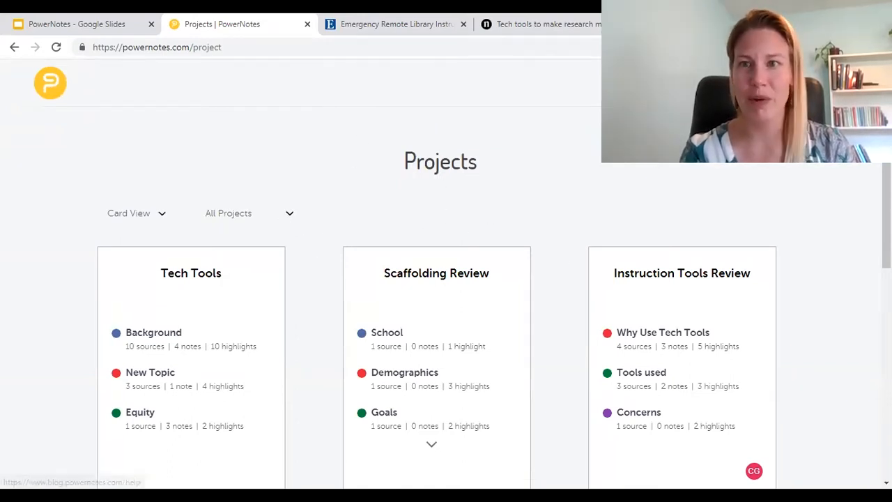
click(725, 83)
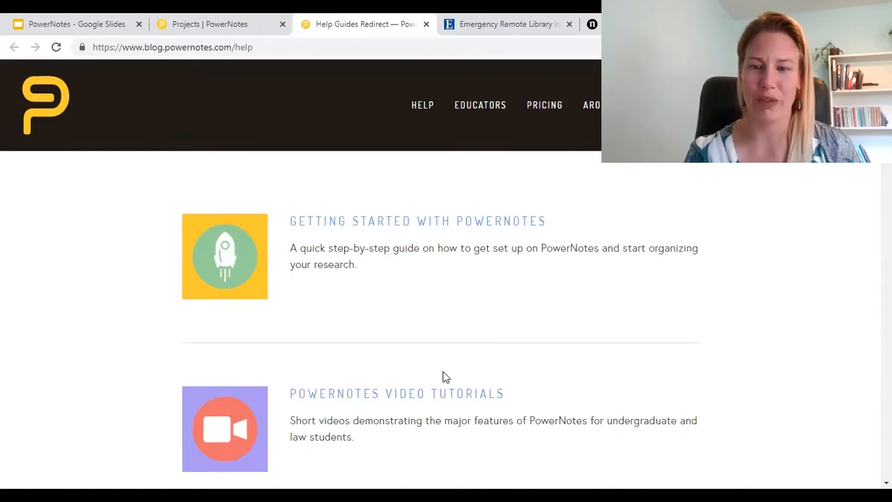
Step: Open the PowerNotes Video Tutorials page from the help guides and scroll through its contents
scroll(444, 376, down, 1)
click(400, 375)
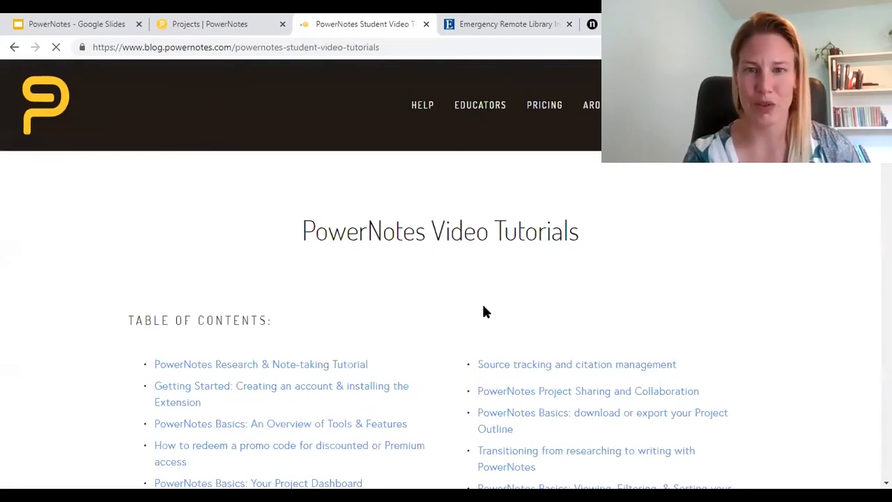
scroll(485, 312, down, 2)
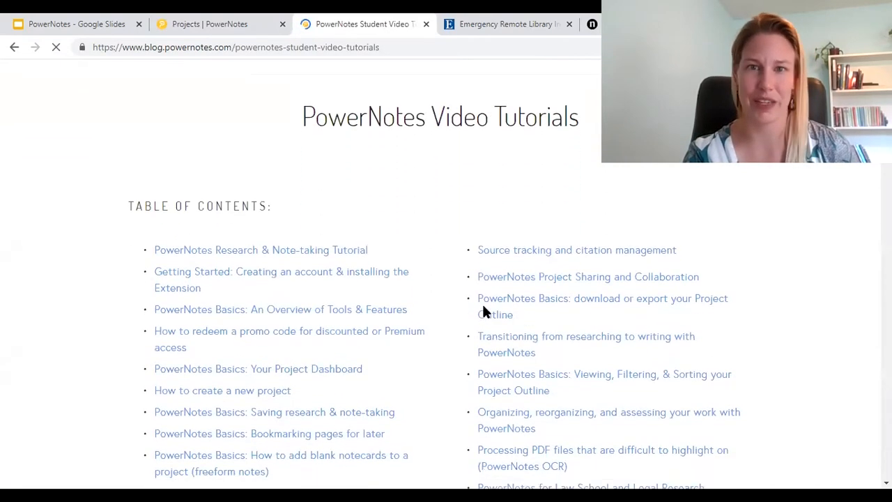
scroll(484, 308, down, 2)
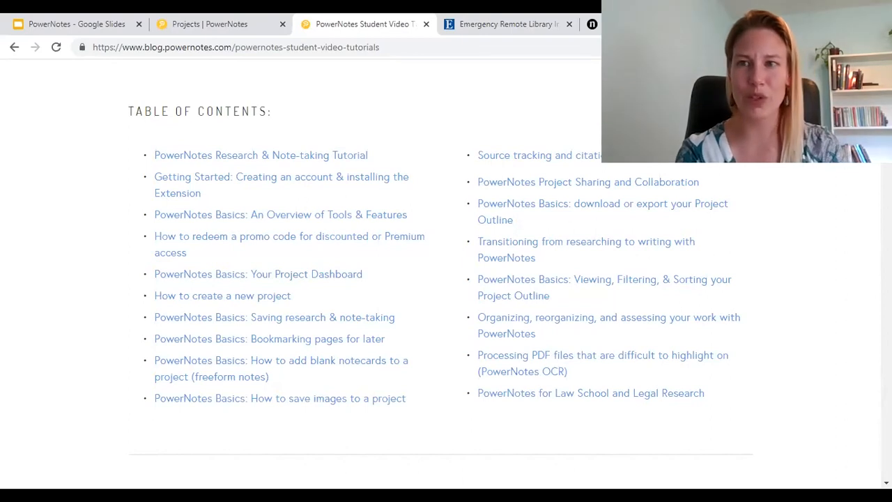
scroll(446, 279, up, 3)
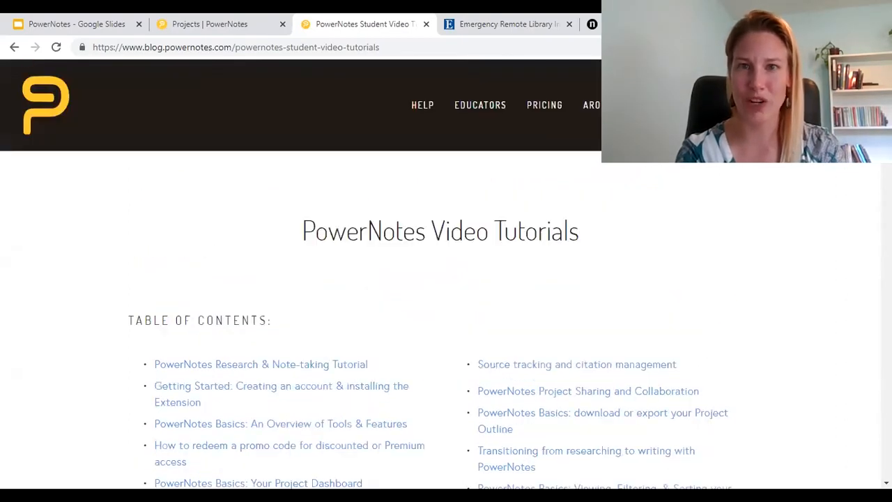
Step: Return to the Projects overview, close the video tutorials tab, and browse the Projects page
click(206, 19)
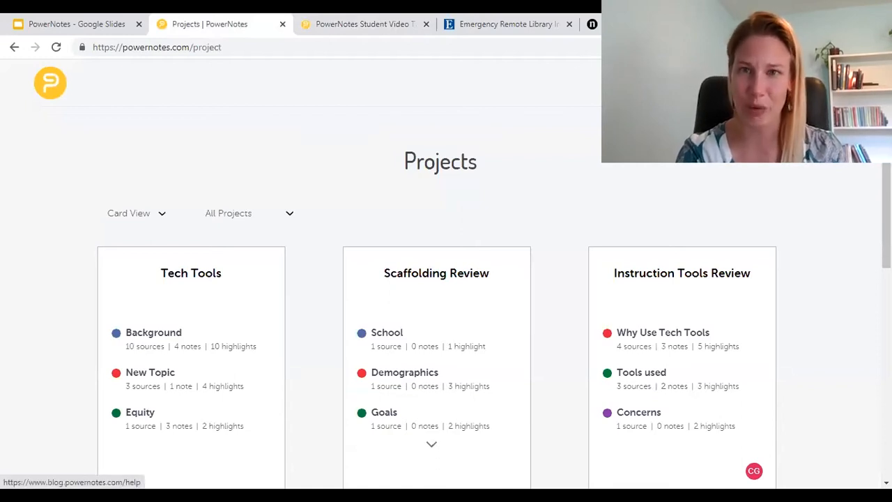
click(424, 23)
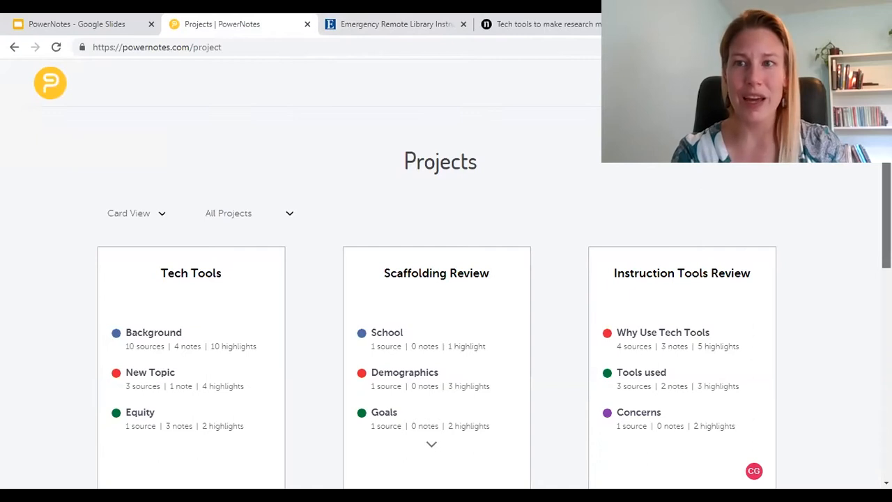
scroll(447, 279, down, 10)
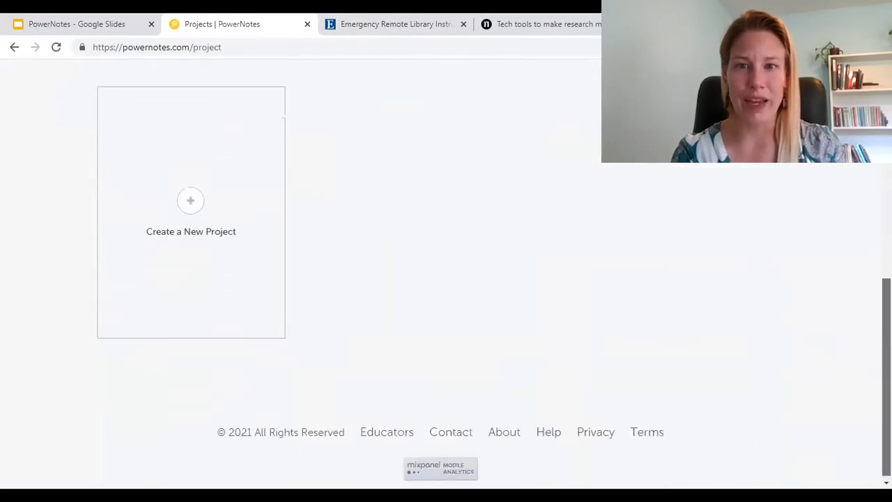
click(443, 432)
drag(442, 428, 442, 400)
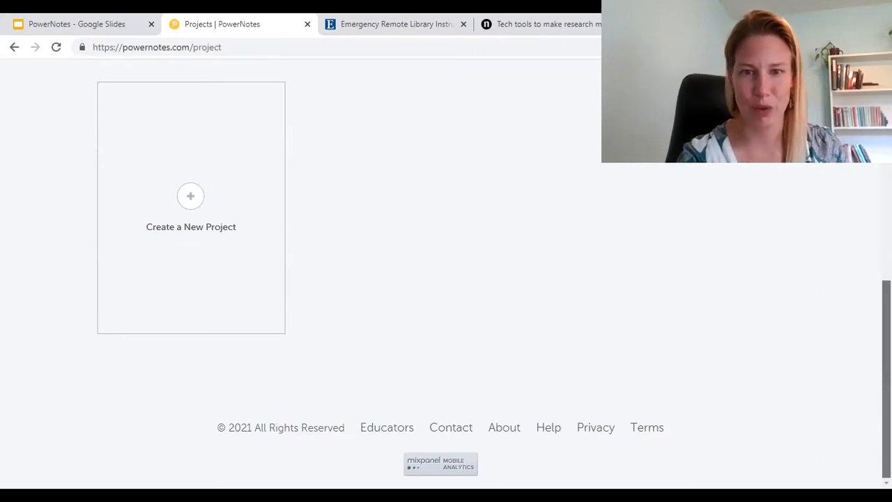
scroll(441, 272, up, 7)
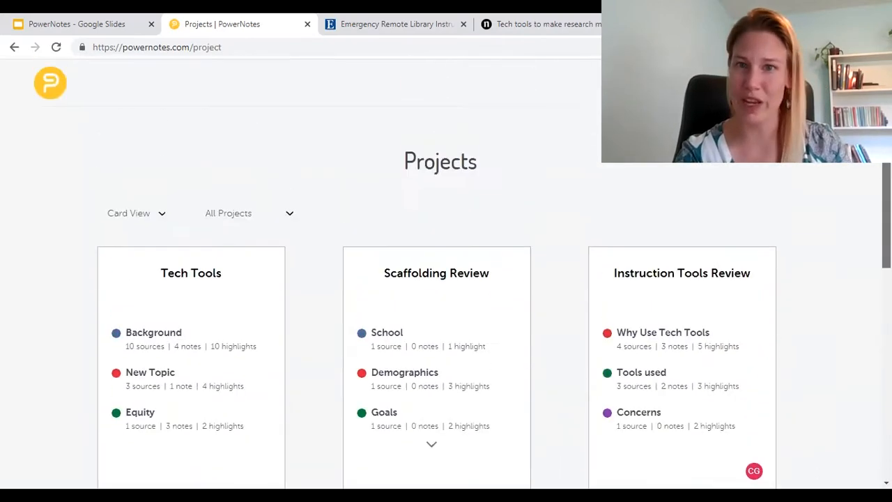
Step: Show the Emergency Remote Library Instruction article PDF full width and open the PowerNotes extension login
click(385, 18)
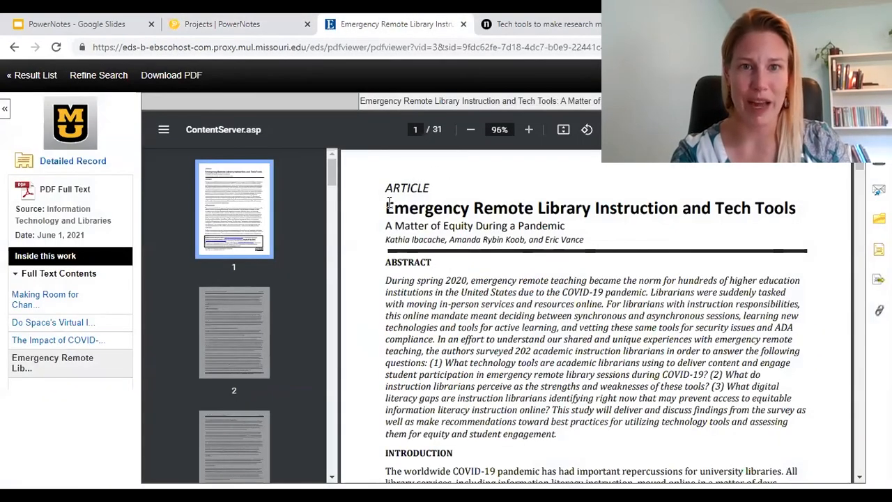
click(5, 109)
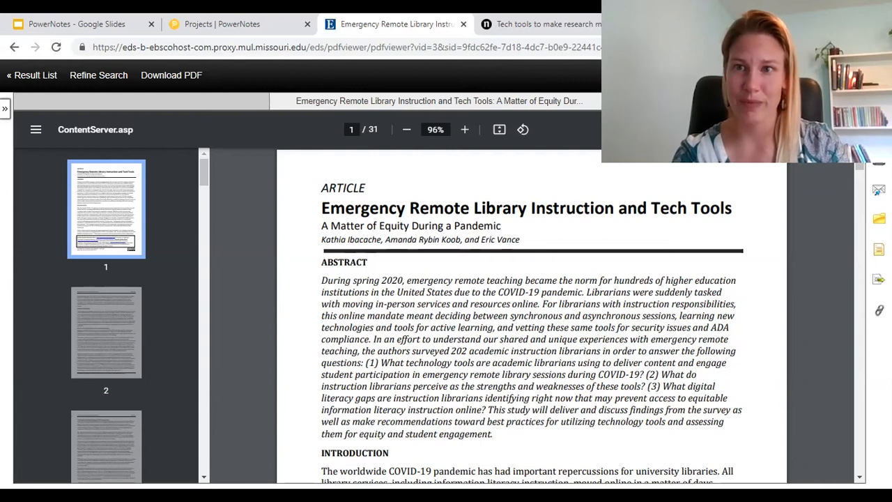
click(793, 48)
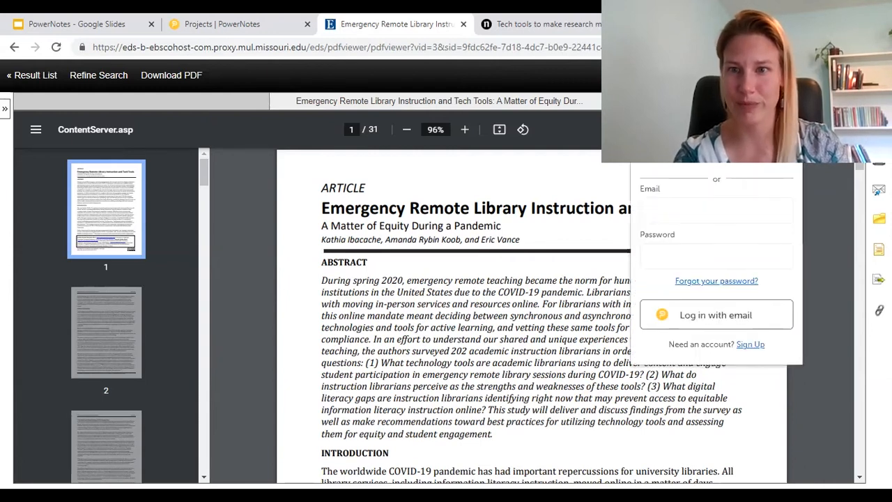
click(692, 320)
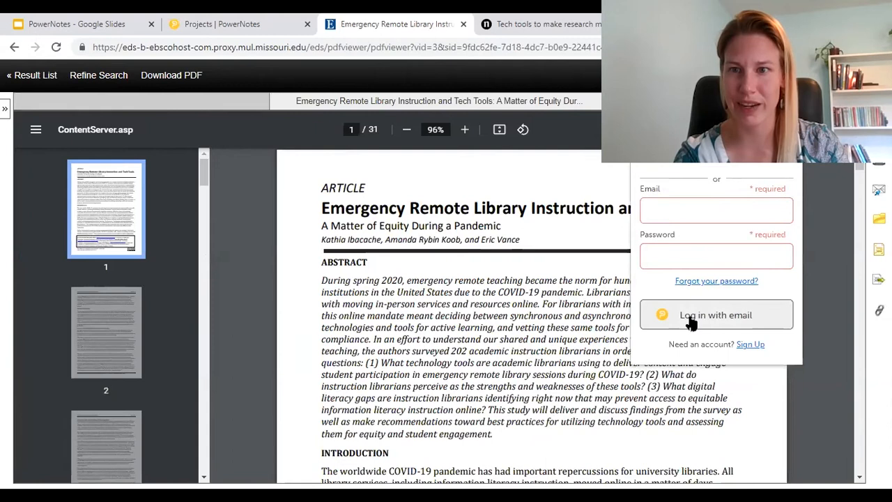
Step: Sign in to the PowerNotes extension with the account e-mail and password
click(728, 212)
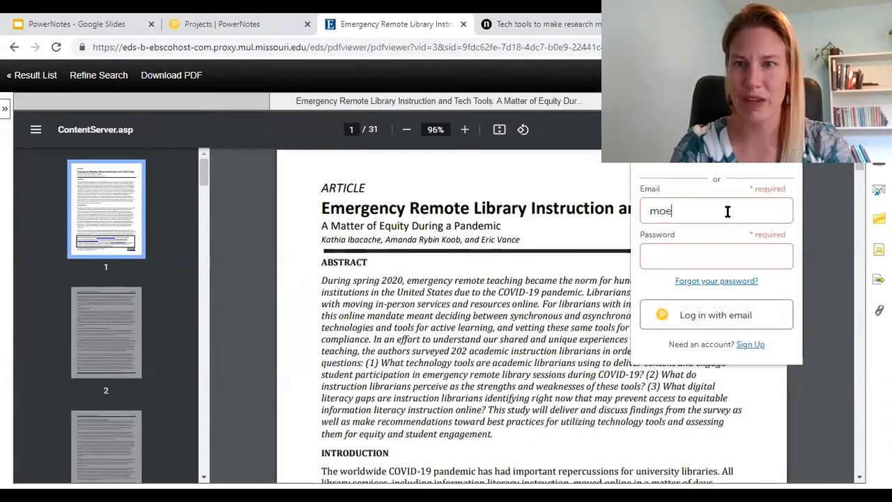
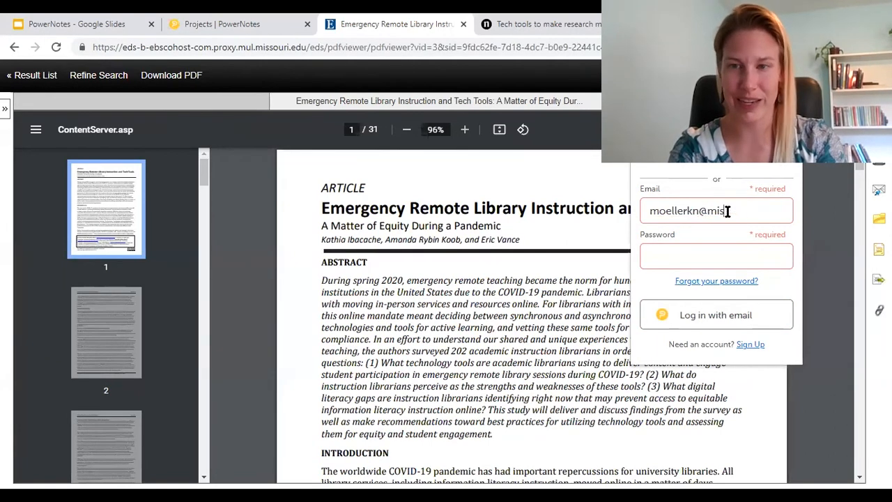
key(Tab)
text(•••••••••••••••)
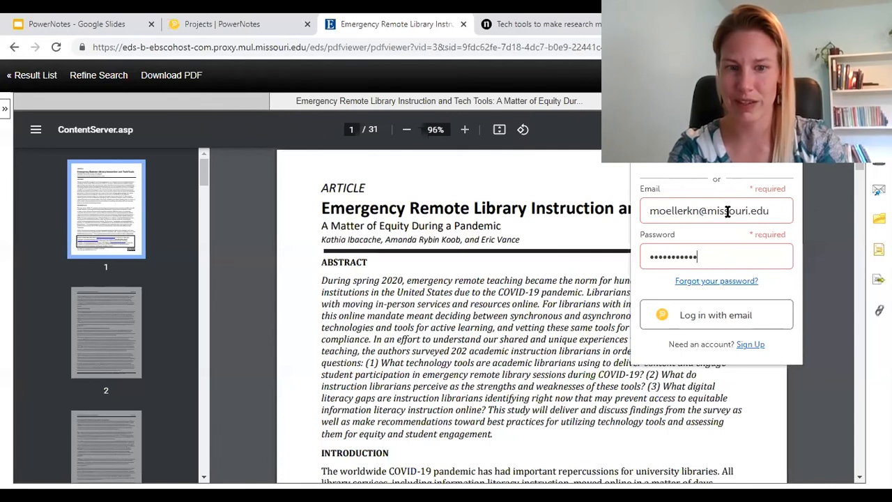
key(Return)
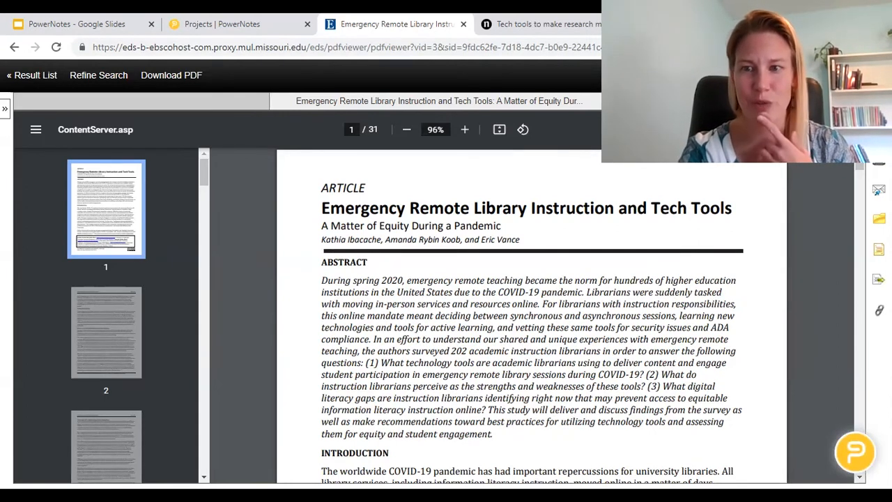
Step: Create a new PowerNotes project named 'Demo' from the sidebar's project list, leaving the description empty
click(855, 452)
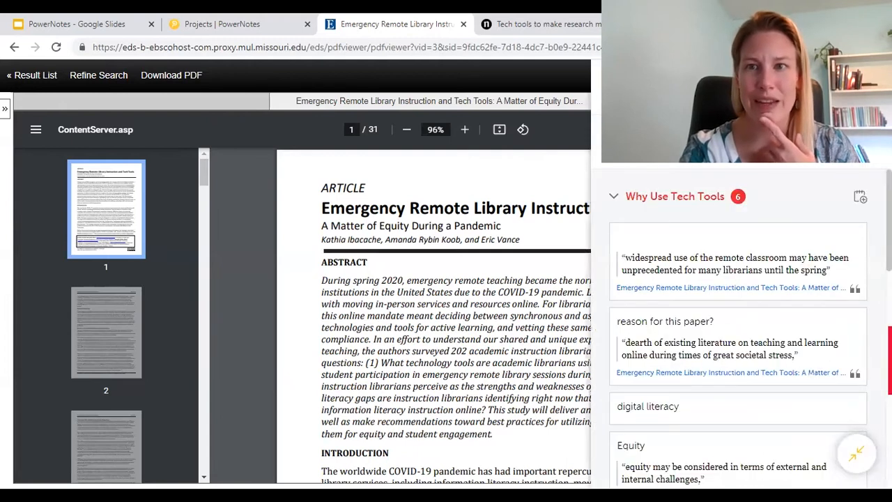
click(722, 115)
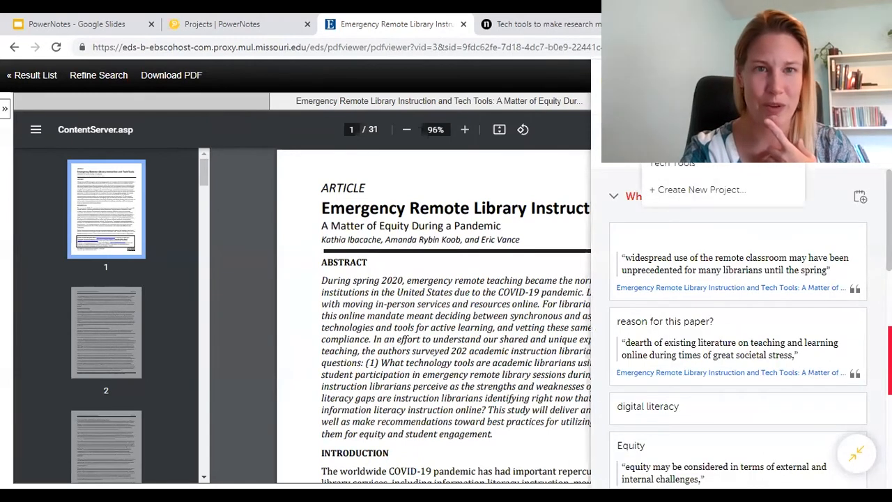
click(683, 200)
click(516, 251)
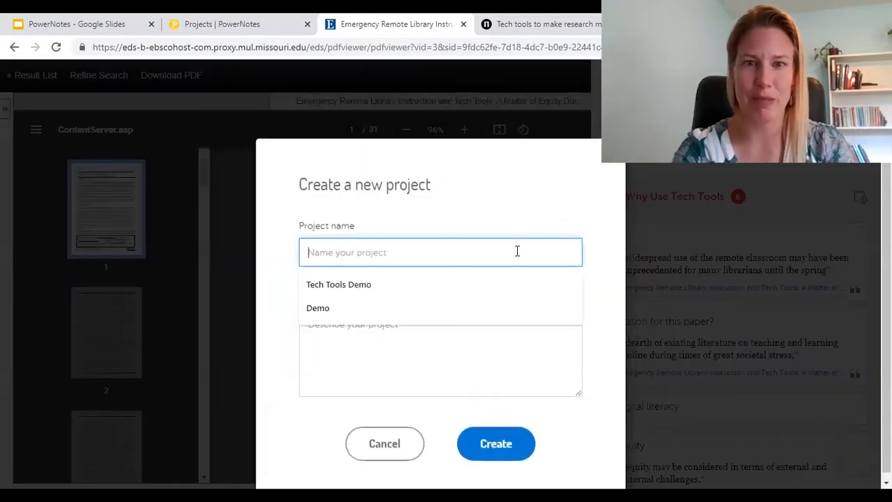
text(Demo)
click(488, 151)
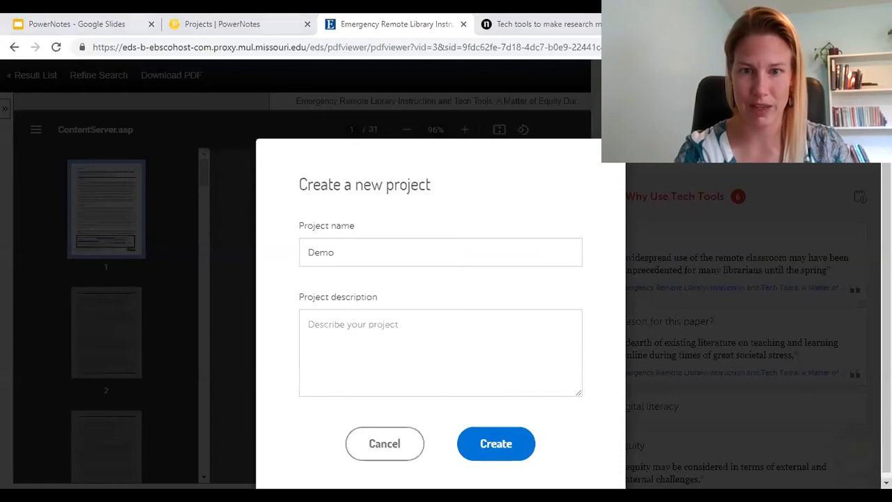
click(488, 452)
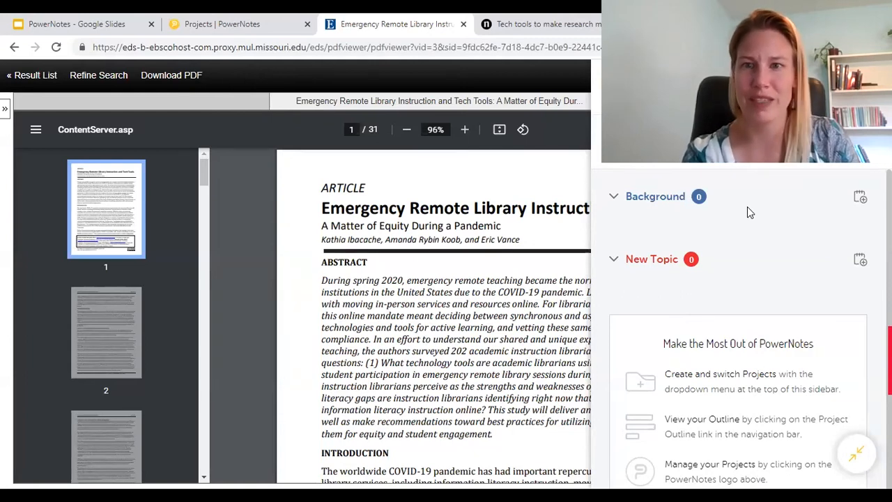
Step: Rename the Background topic to 'Tech Tools' and hide the PowerNotes sidebar
mouse_move(719, 199)
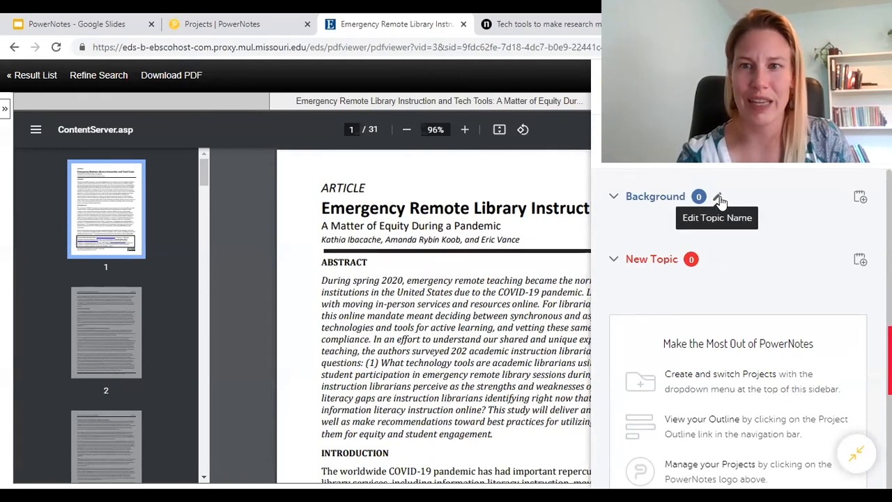
click(718, 199)
click(704, 196)
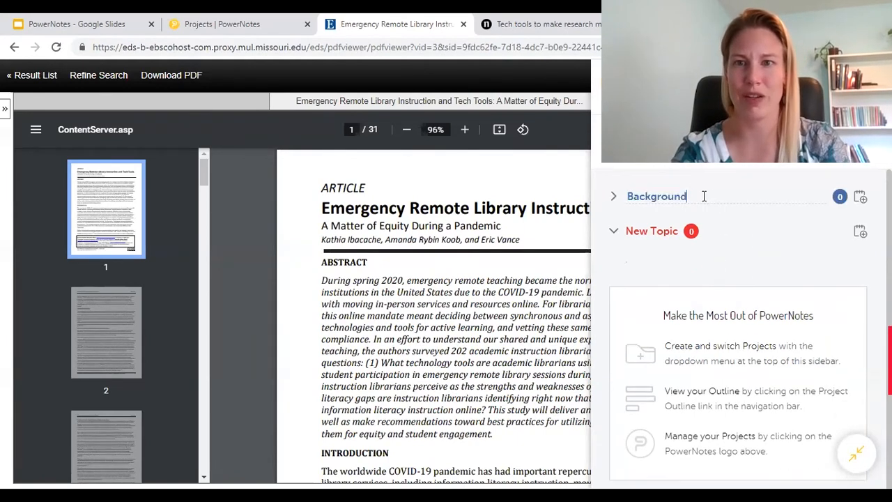
key(BackSpace)
key(BackSpace)
key(BackSpace)
key(BackSpace)
key(BackSpace)
key(BackSpace)
key(BackSpace)
key(BackSpace)
key(BackSpace)
key(BackSpace)
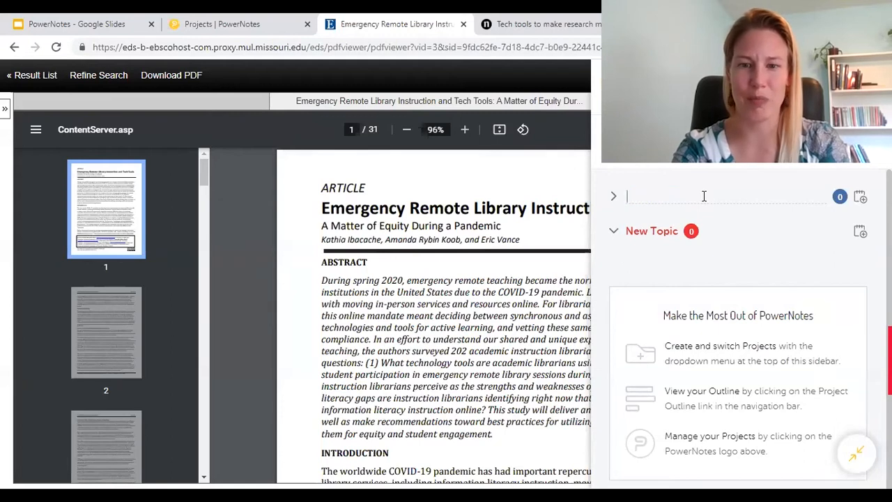
text(Tech TOo)
key(BackSpace)
text(ols)
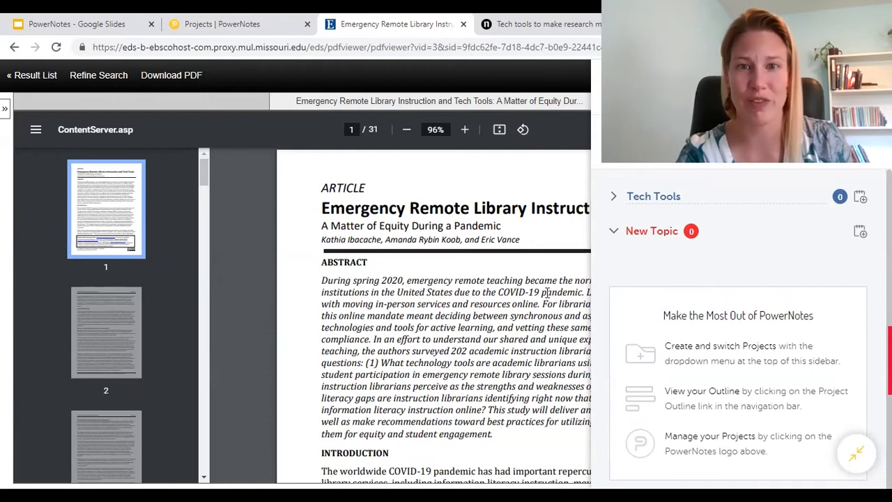
key(Return)
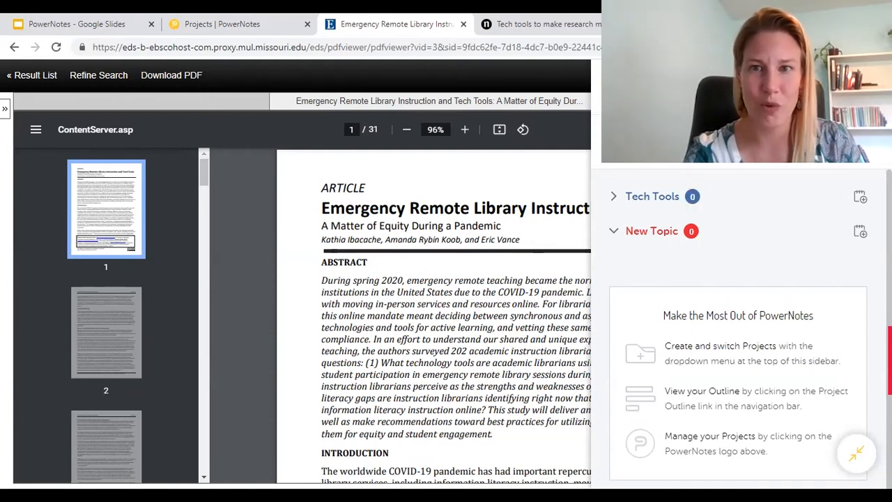
click(857, 452)
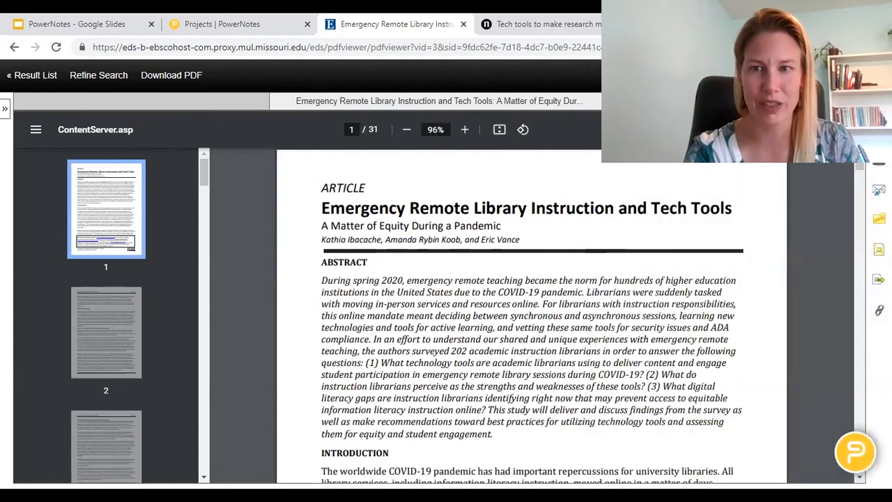
Step: Scroll to page 2 and select, then deselect, the sentence on equity in academic libraries
mouse_move(860, 169)
mouse_down()
mouse_move(861, 186)
mouse_move(861, 179)
mouse_up()
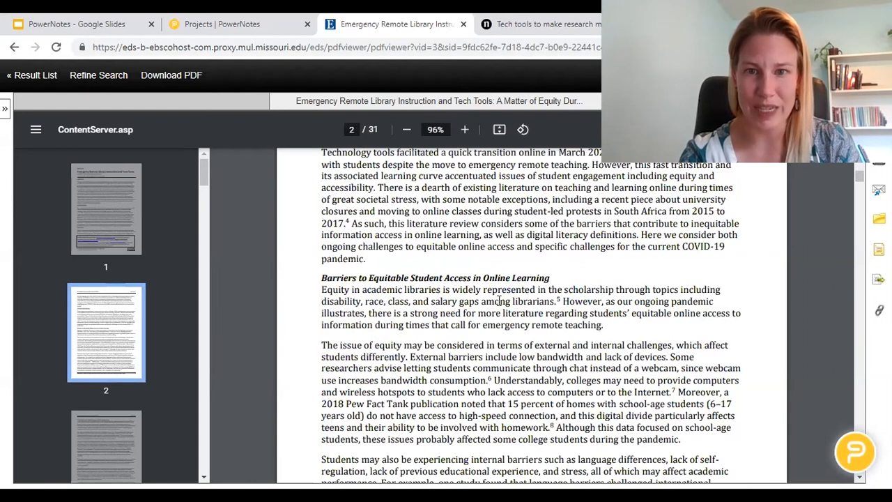
drag(344, 290, 557, 301)
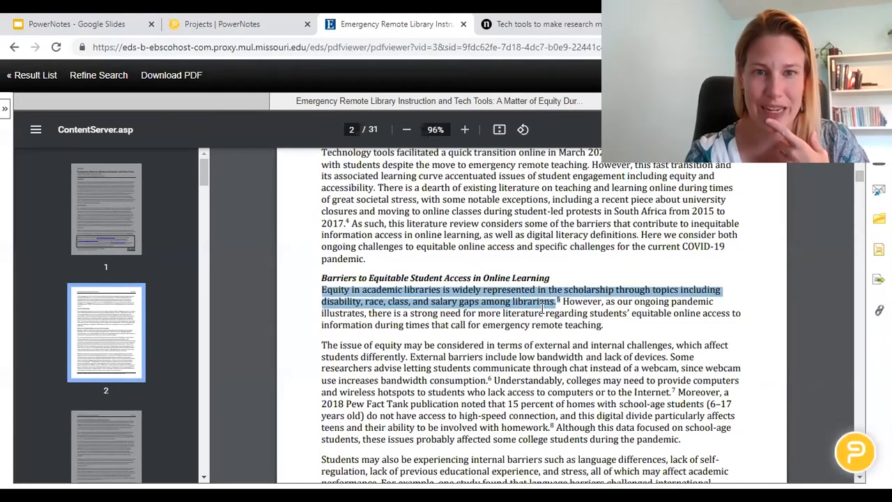
click(542, 311)
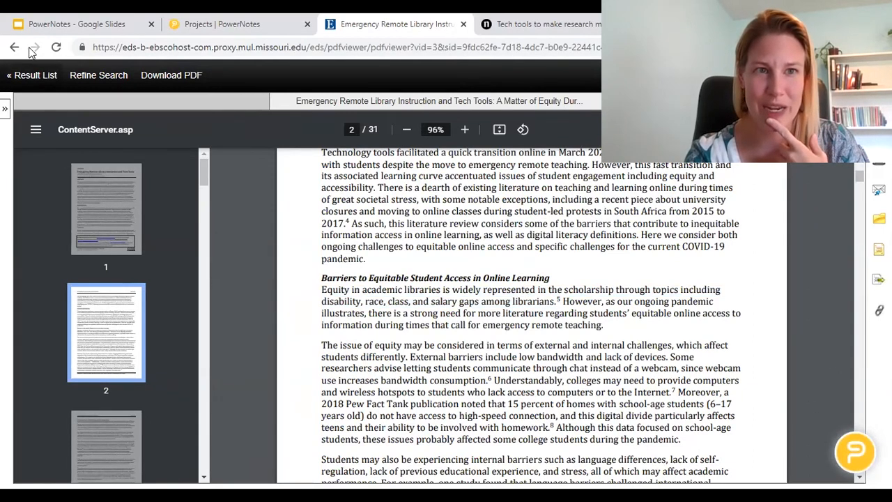
Step: Search Discover@MU on the university library site for 'tech tools to help with writing'
click(57, 52)
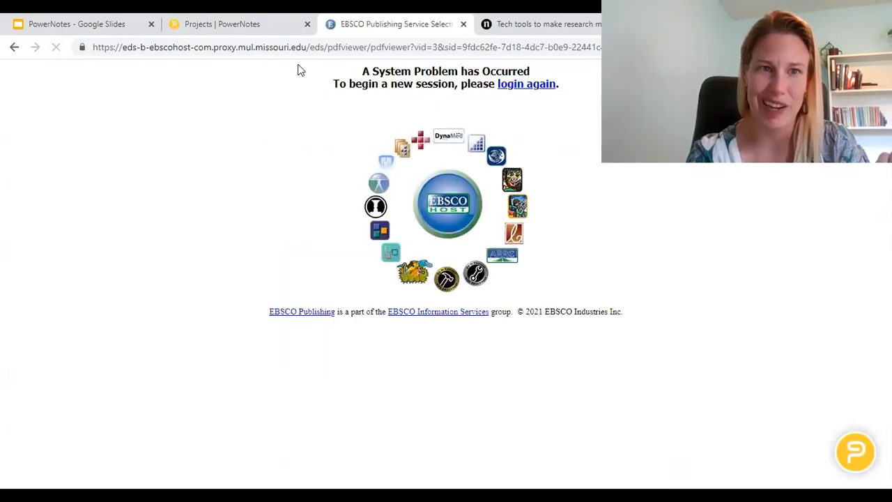
click(270, 42)
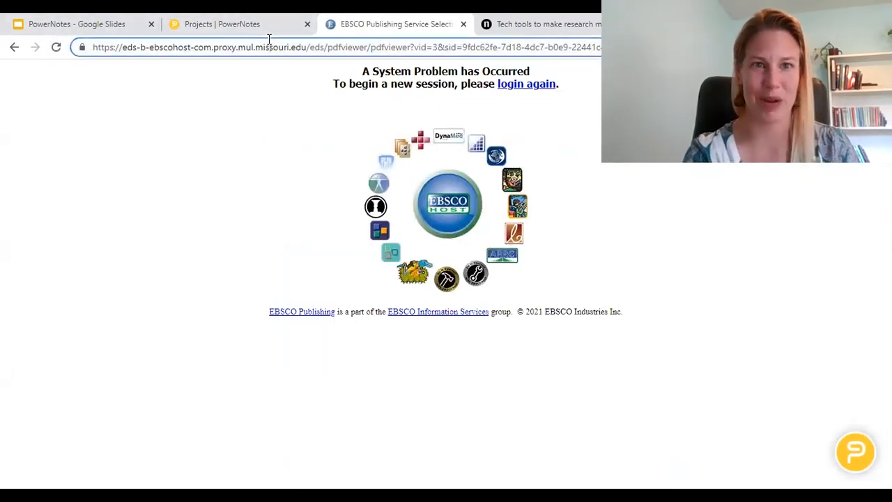
text(libra)
key(Return)
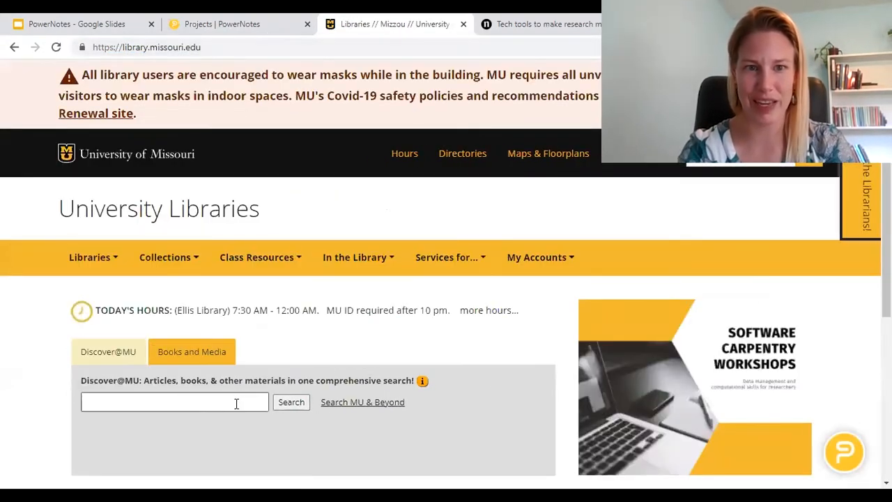
click(236, 402)
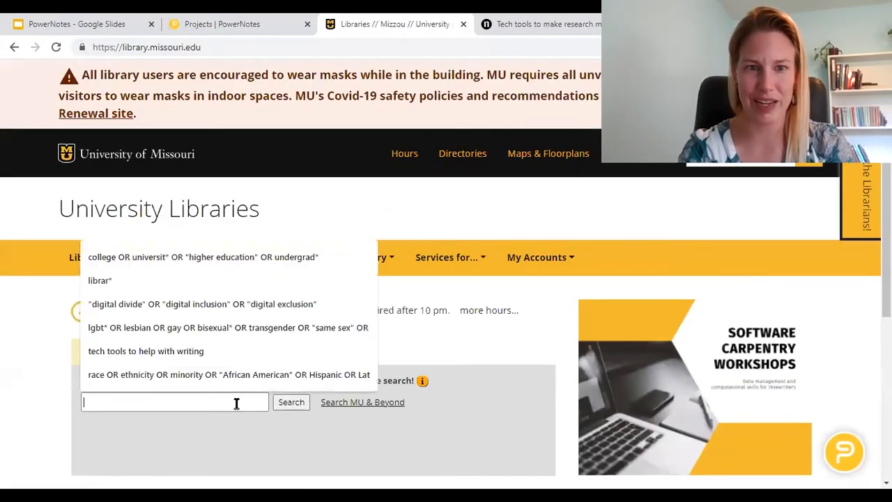
text(tech tools to help with writing)
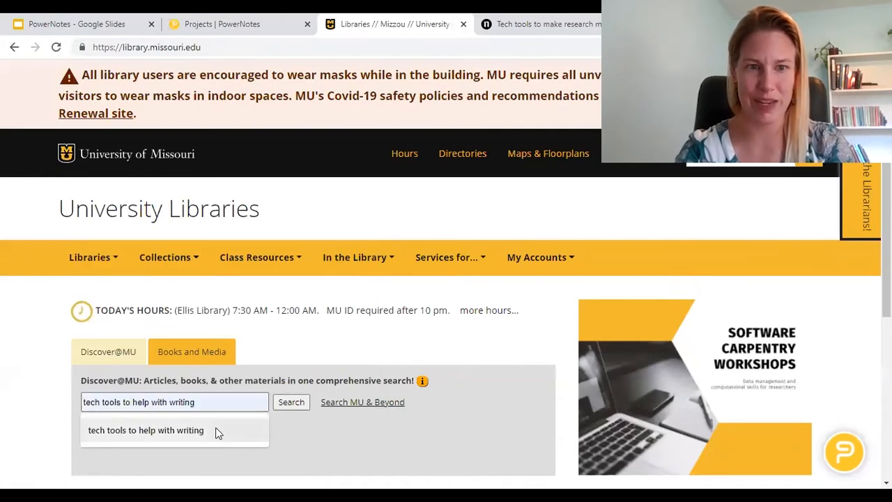
click(215, 428)
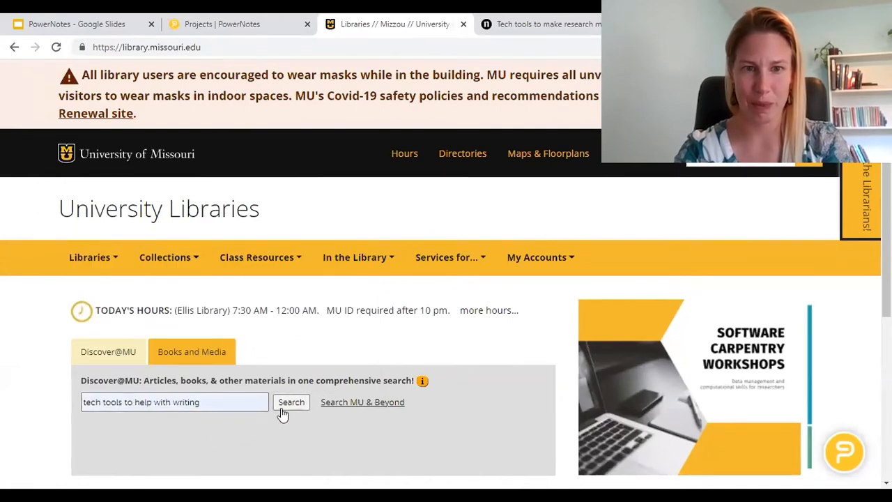
click(285, 411)
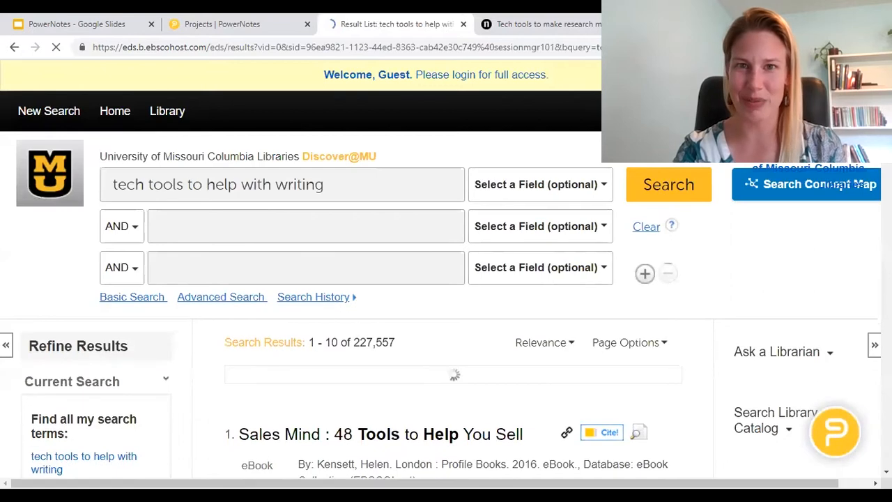
Step: Log in for full access from the yellow banner and scroll through the reopened article PDF
click(407, 75)
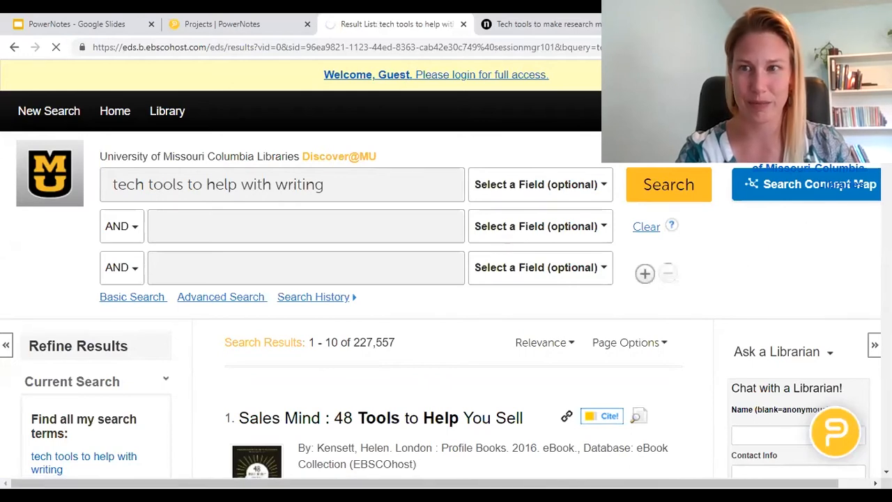
scroll(445, 274, down, 6)
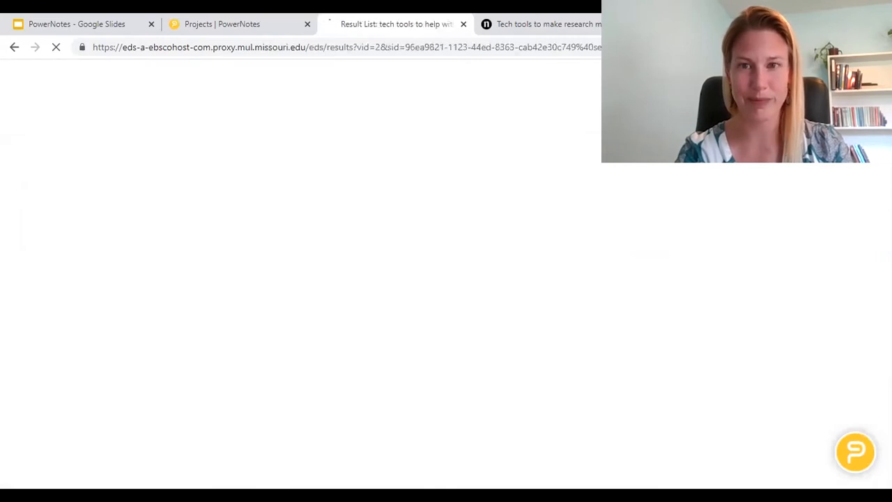
scroll(269, 261, down, 5)
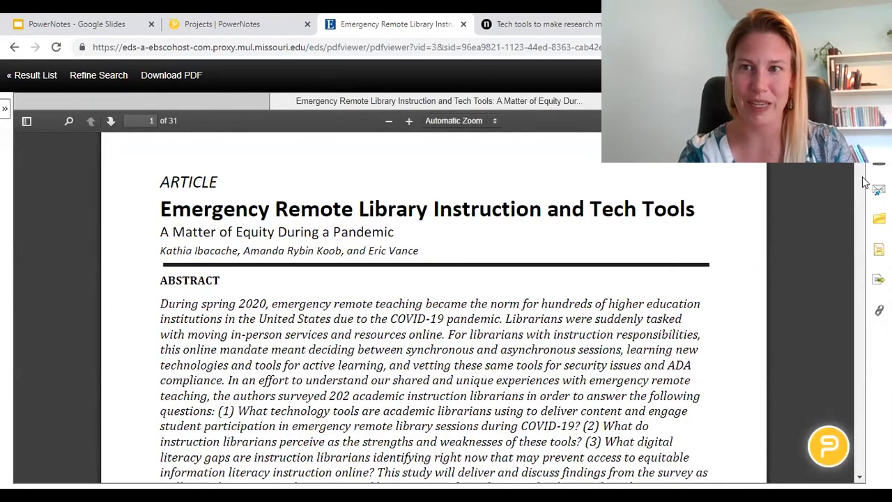
Step: Select the Literature Review sentence 'Technology tools facilitated a quick transition online in March 2020'
scroll(590, 242, down, 4)
drag(364, 307, 393, 353)
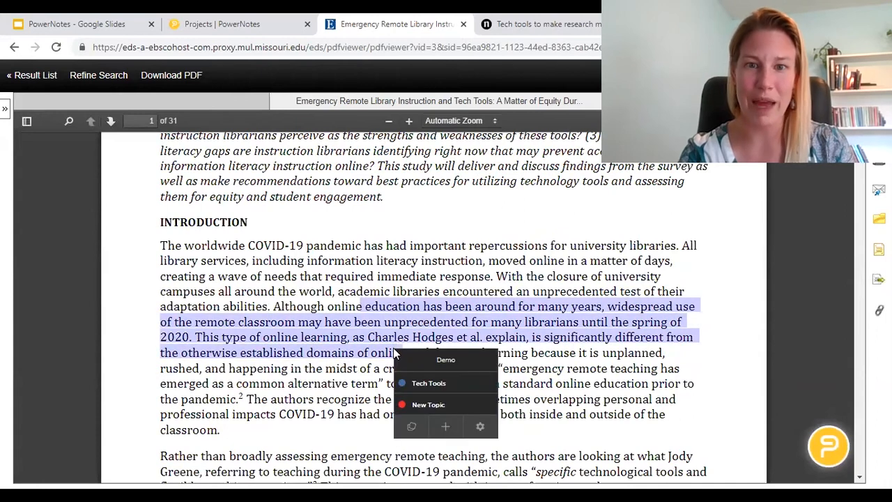
click(341, 330)
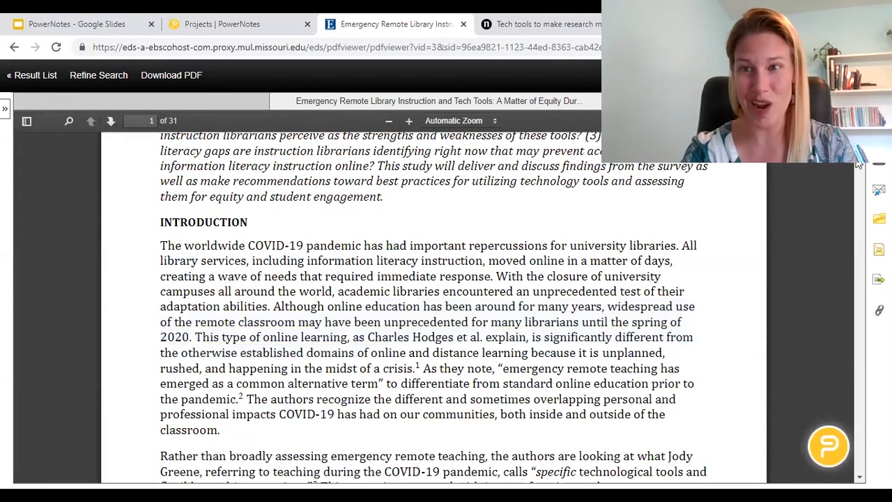
scroll(368, 240, down, 8)
drag(238, 245, 347, 265)
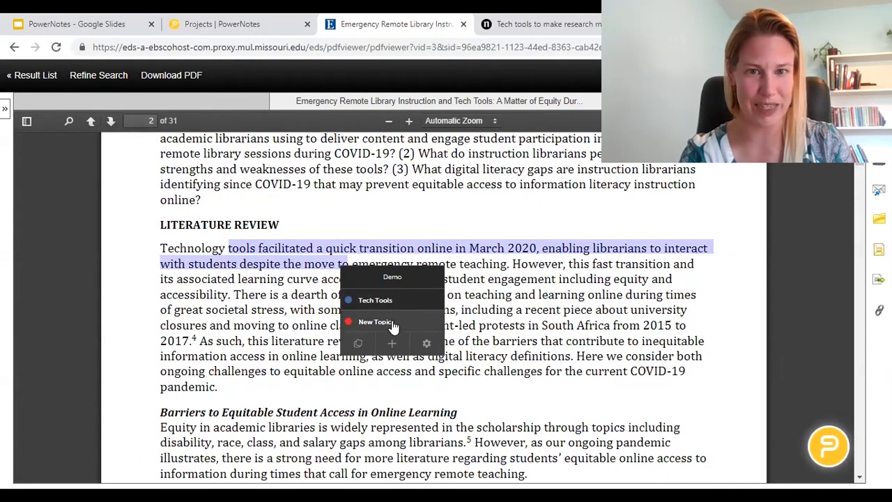
click(220, 307)
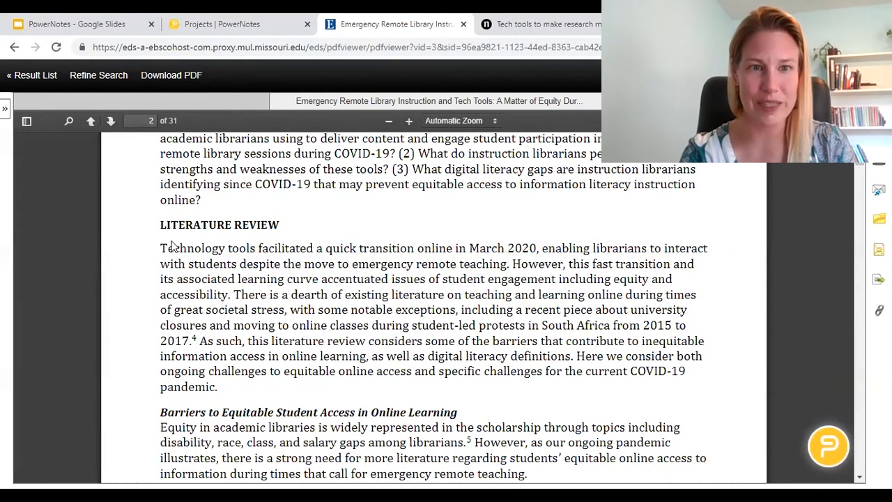
drag(160, 248, 534, 250)
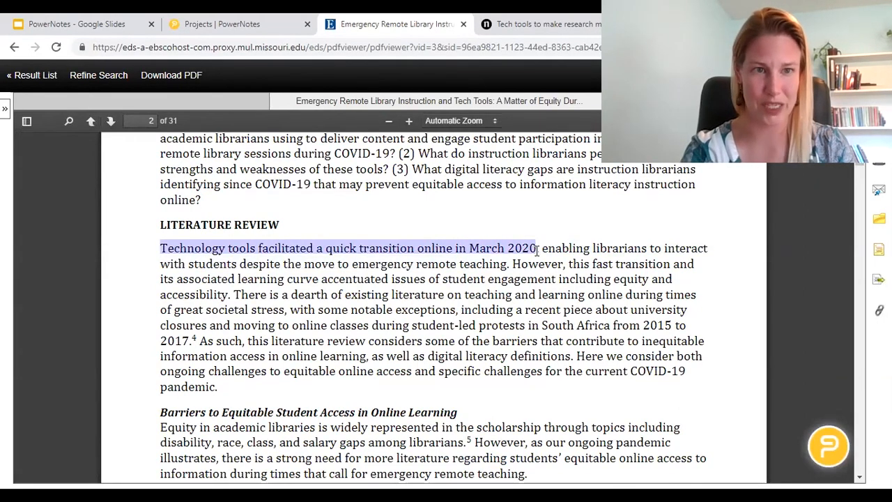
drag(536, 253, 535, 252)
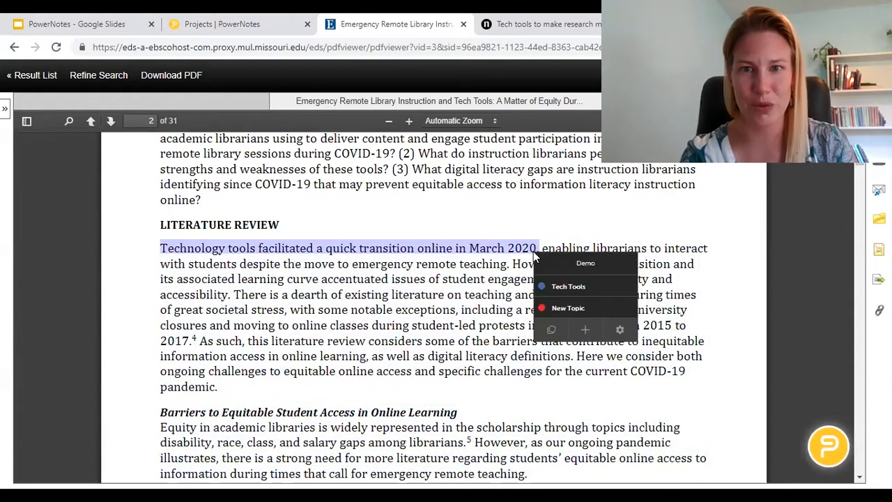
Step: File the March 2020 sentence under Tech Tools with the note 'pandemic'
click(568, 287)
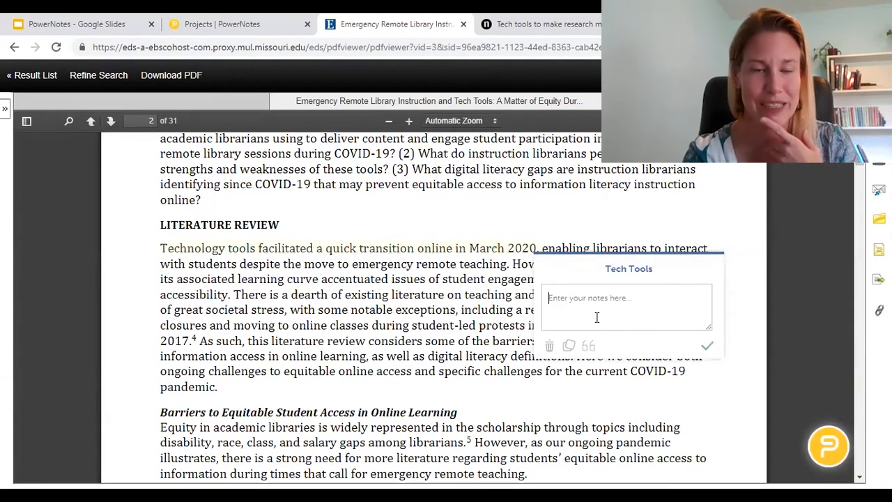
text(O)
key(BackSpace)
text(pandemic)
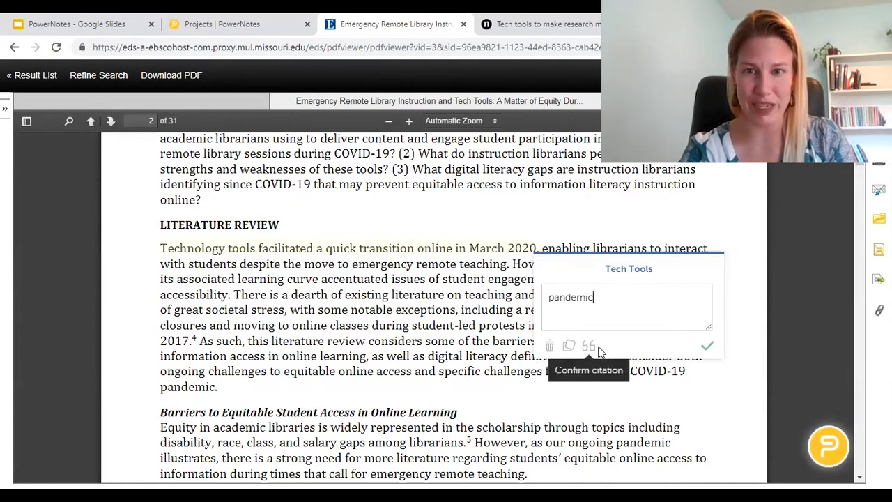
click(708, 347)
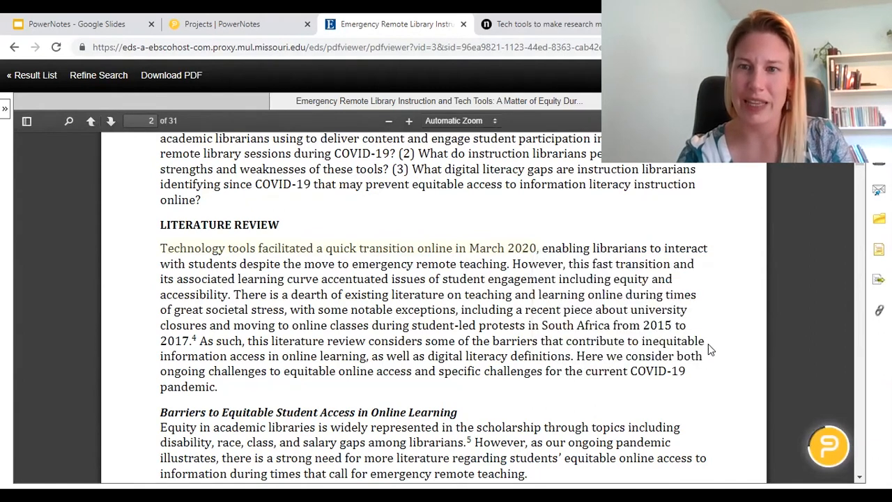
click(831, 445)
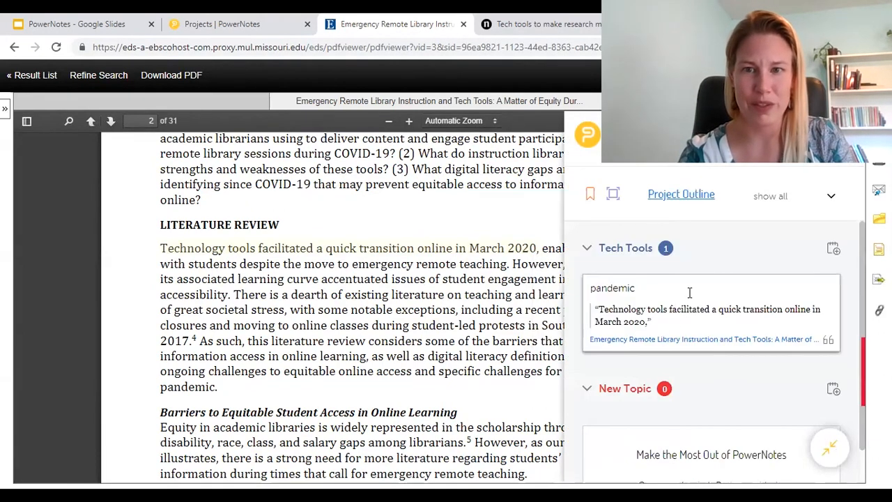
click(828, 341)
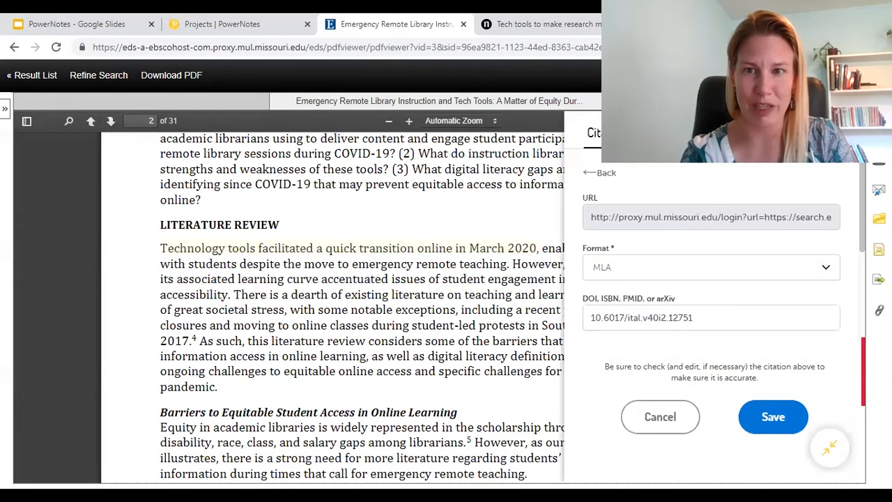
click(666, 134)
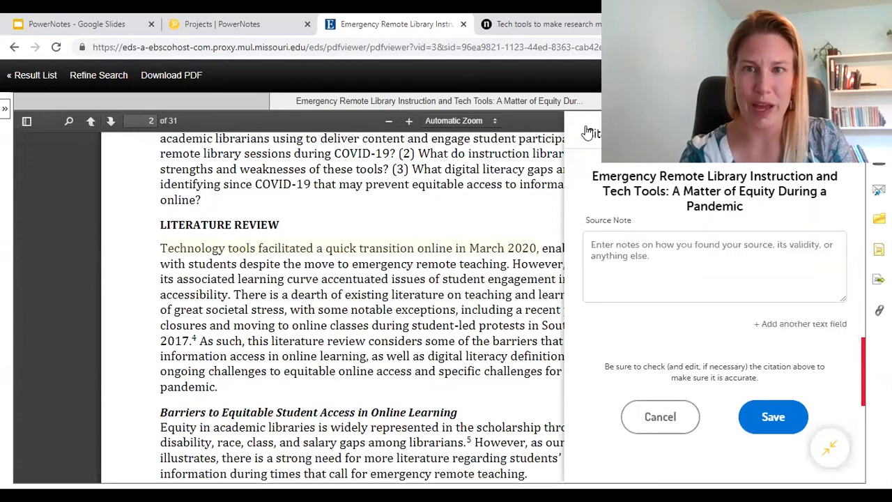
click(662, 417)
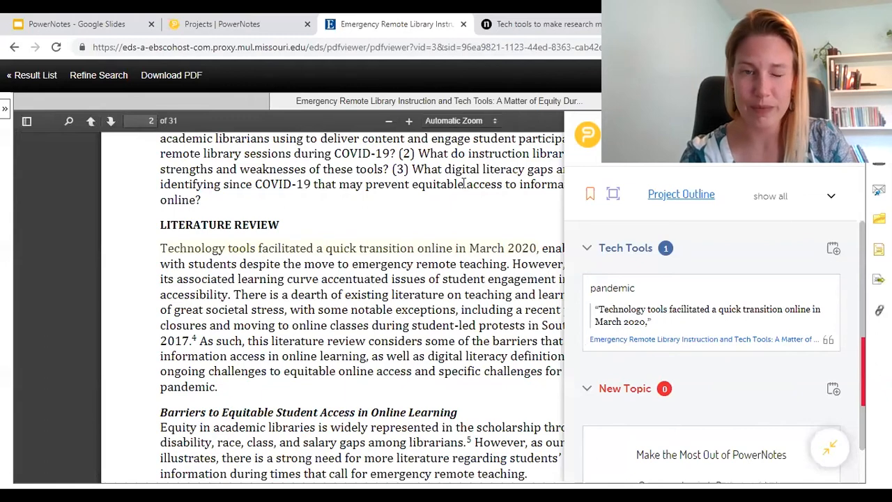
click(831, 450)
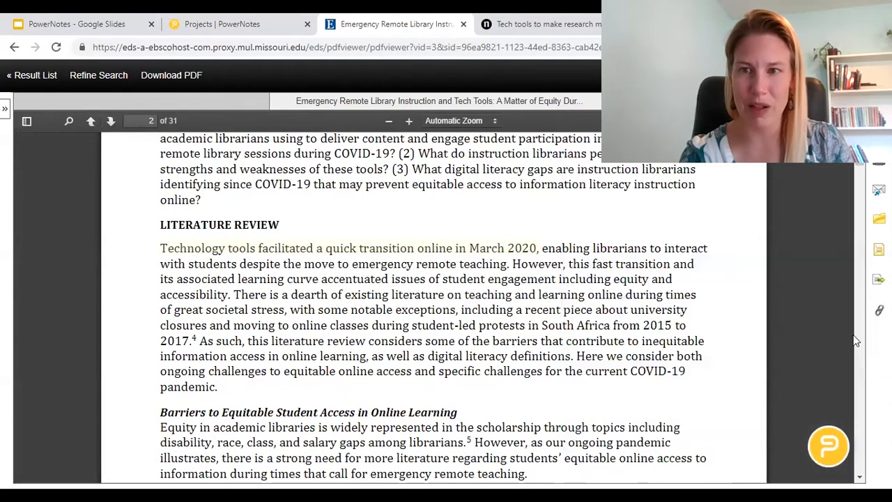
scroll(673, 241, down, 6)
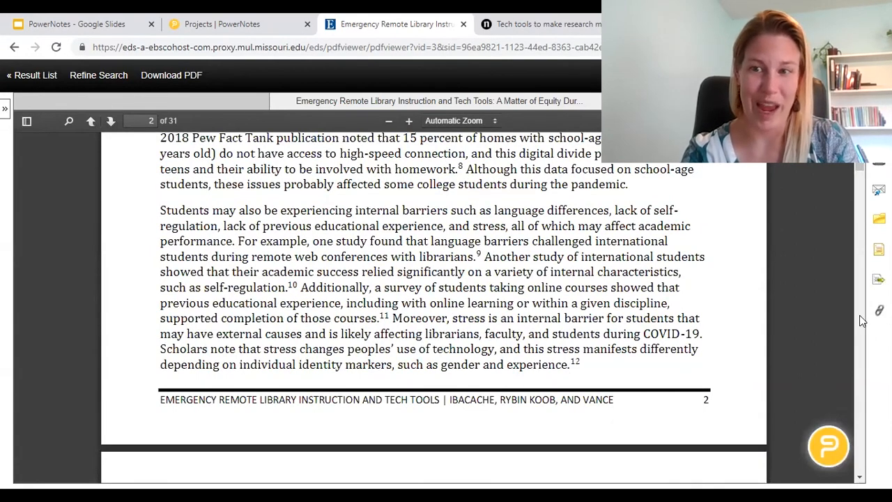
scroll(857, 319, down, 10)
Step: On page 6, file the one-eighth-of-respondents Canva sentence under Tech Tools with no note
scroll(859, 318, down, 15)
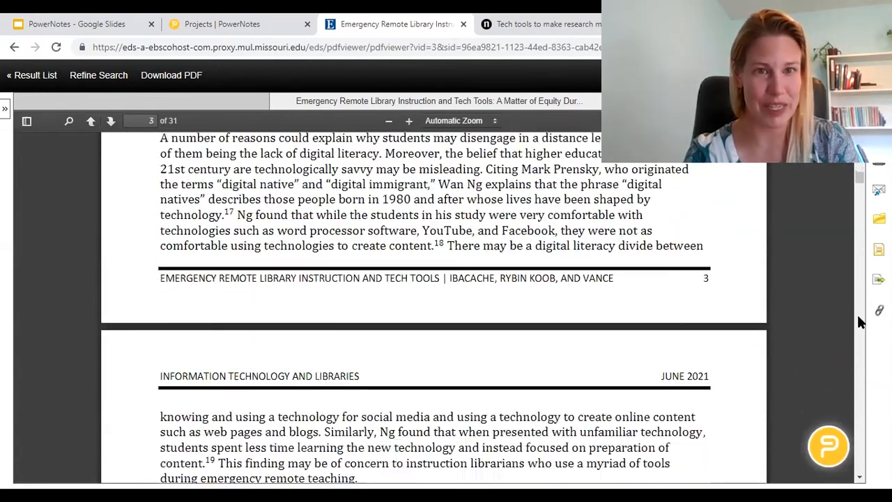
scroll(859, 321, down, 15)
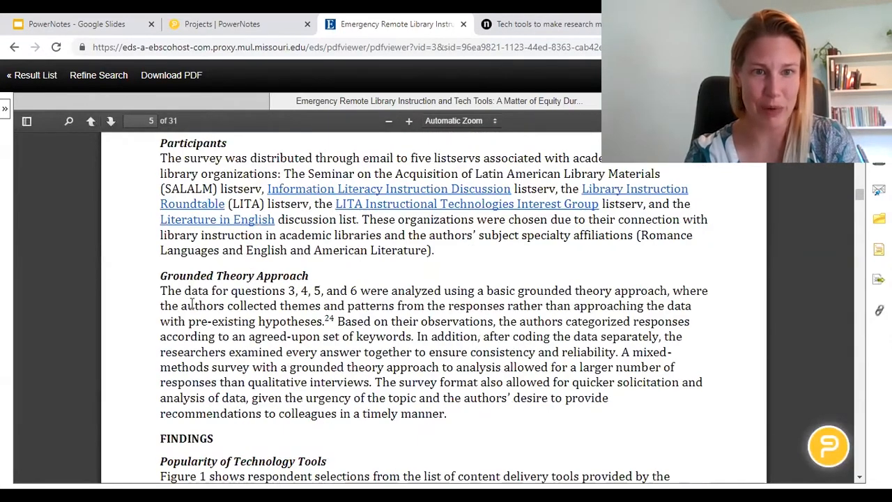
drag(184, 291, 273, 335)
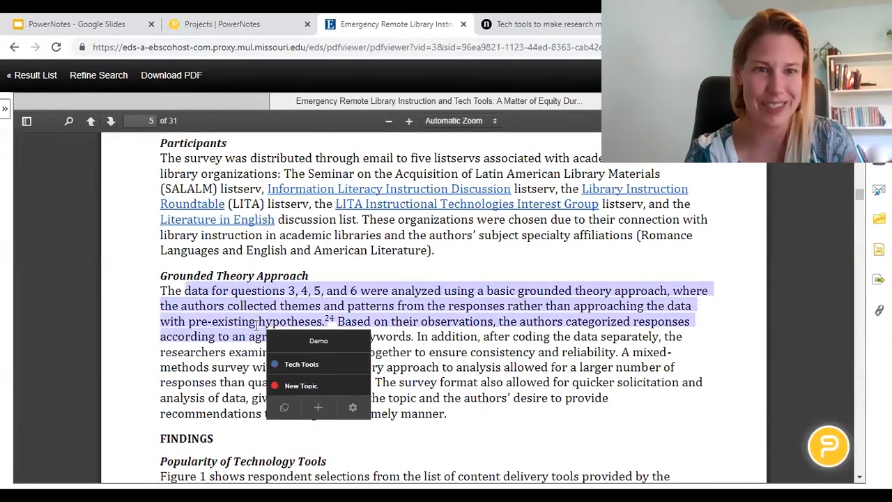
scroll(862, 342, down, 10)
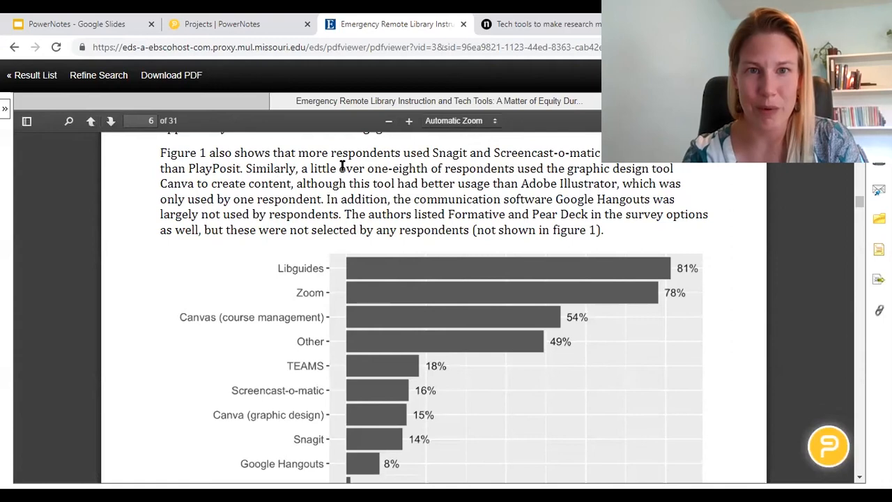
drag(339, 169, 676, 170)
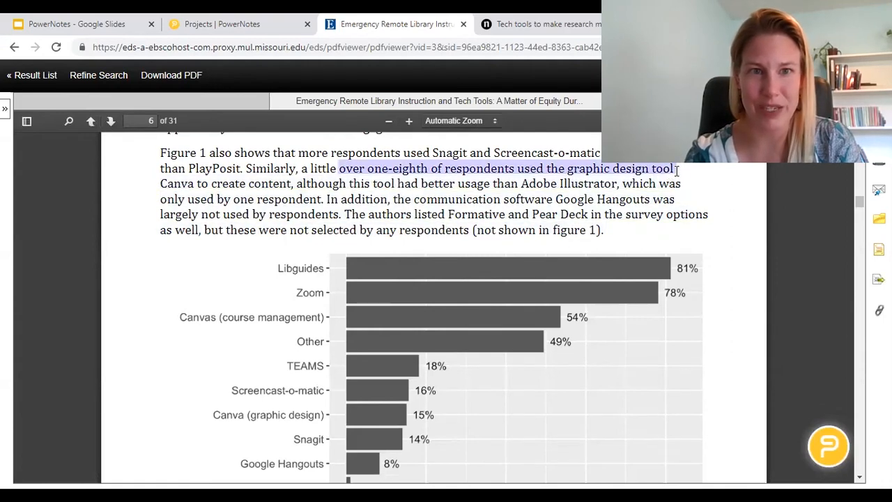
drag(498, 176, 196, 184)
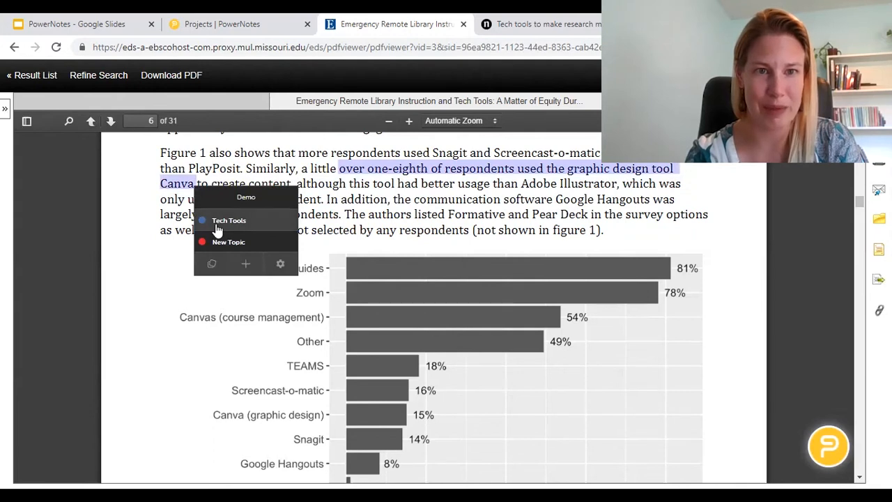
click(217, 225)
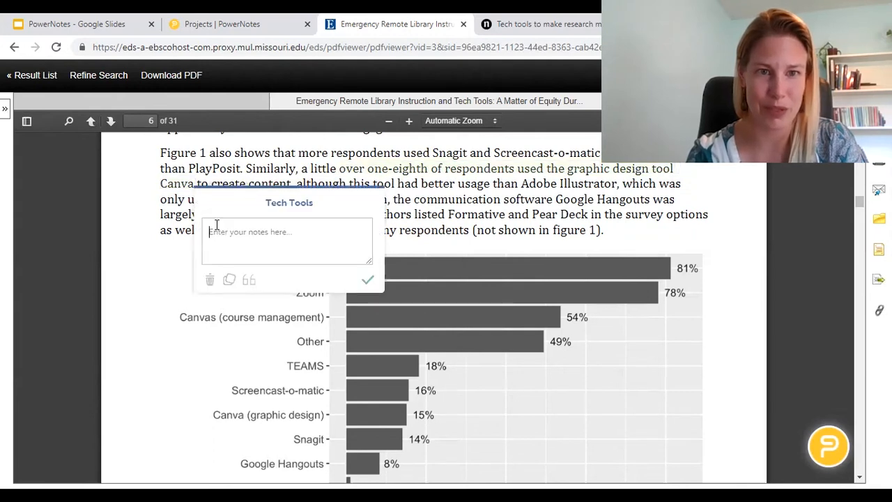
click(368, 281)
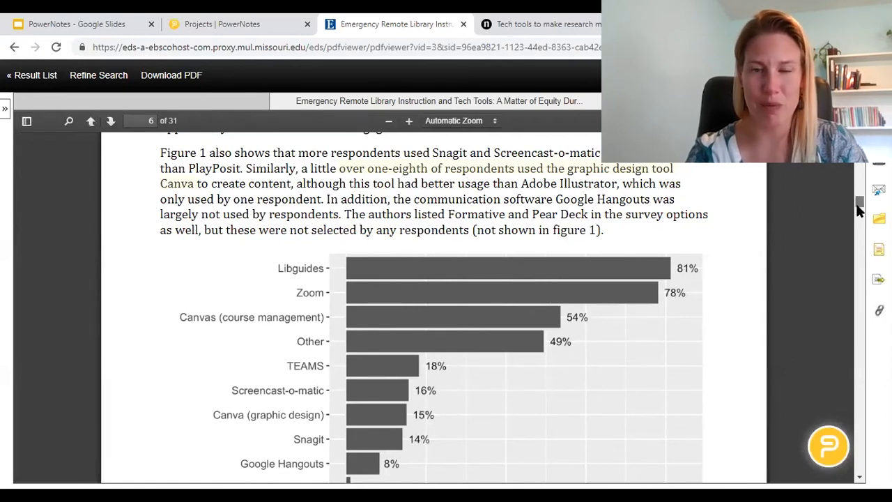
Step: Screenshot page 6's Figure 1 tool-usage bar chart and file it under Tech Tools
scroll(860, 212, down, 2)
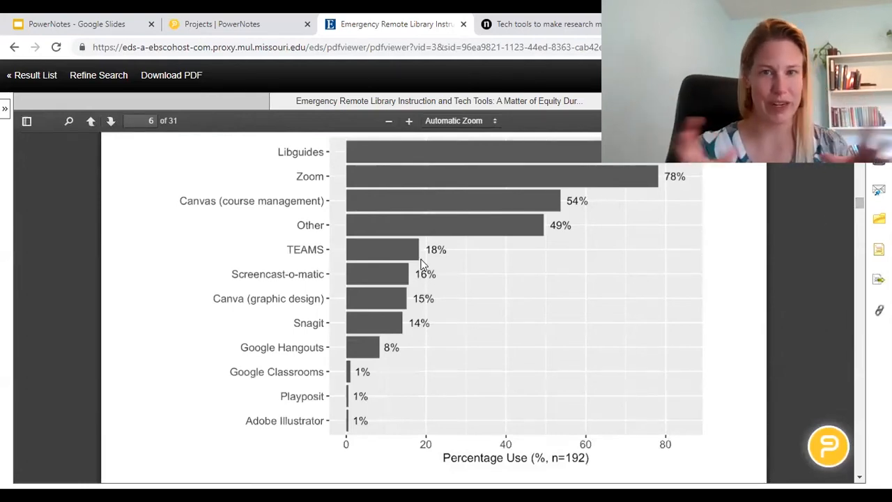
click(821, 450)
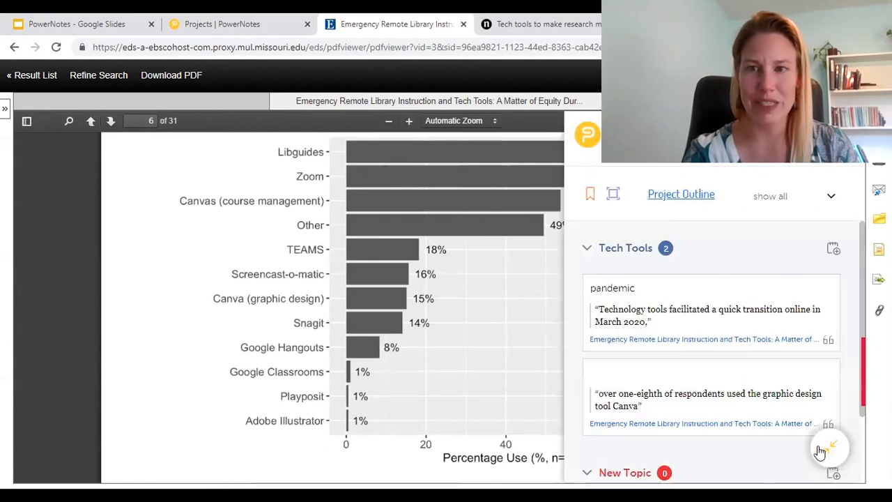
click(614, 196)
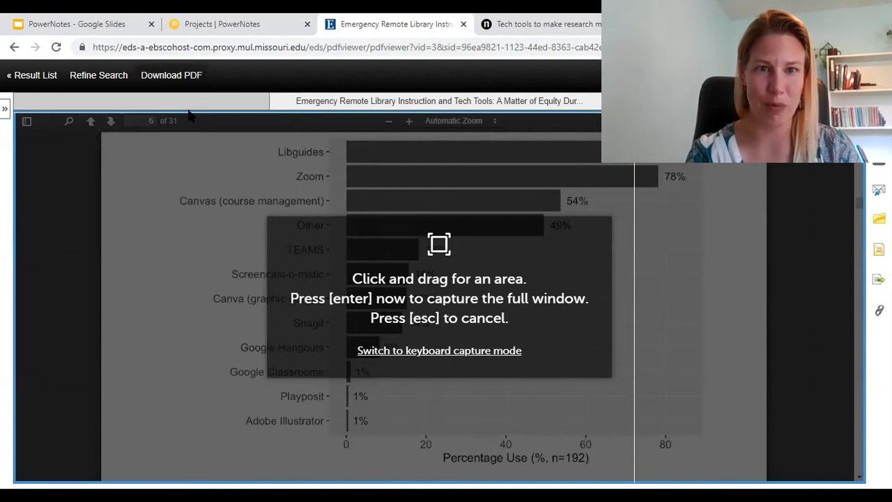
drag(170, 133, 745, 477)
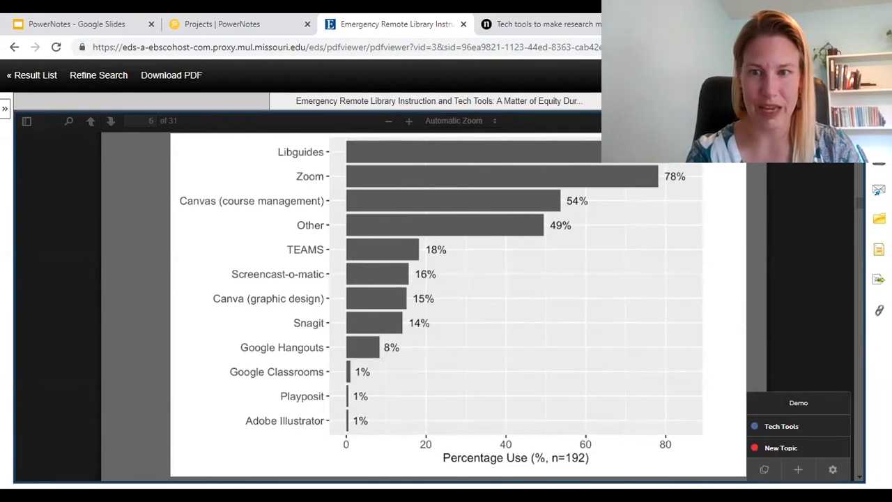
click(778, 429)
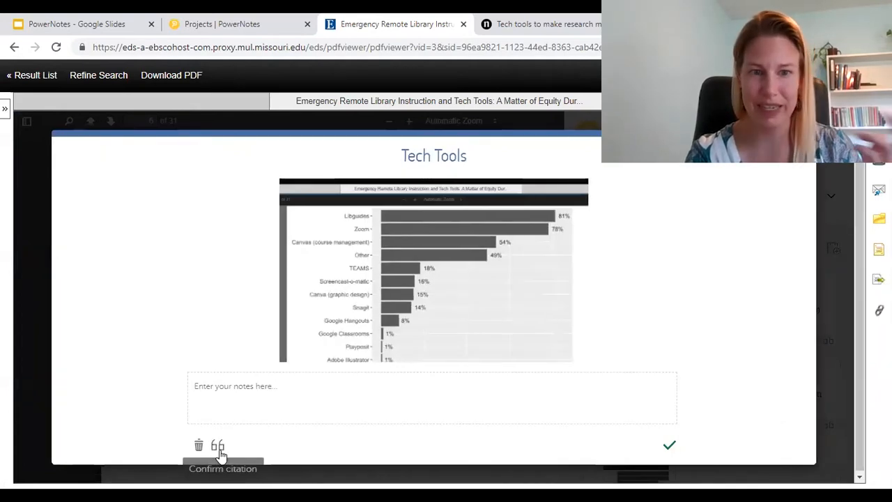
click(670, 448)
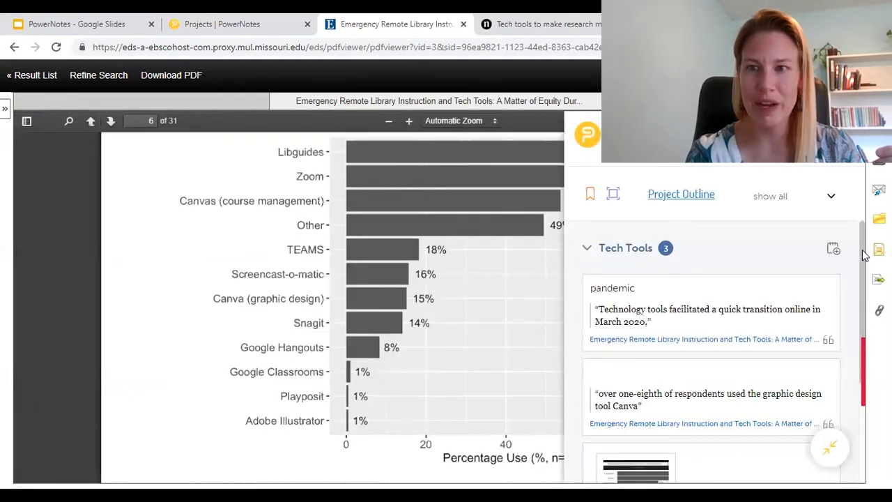
Step: Collapse the PowerNotes sidebar so page 6's full tool-usage bar chart is visible
drag(863, 257, 869, 312)
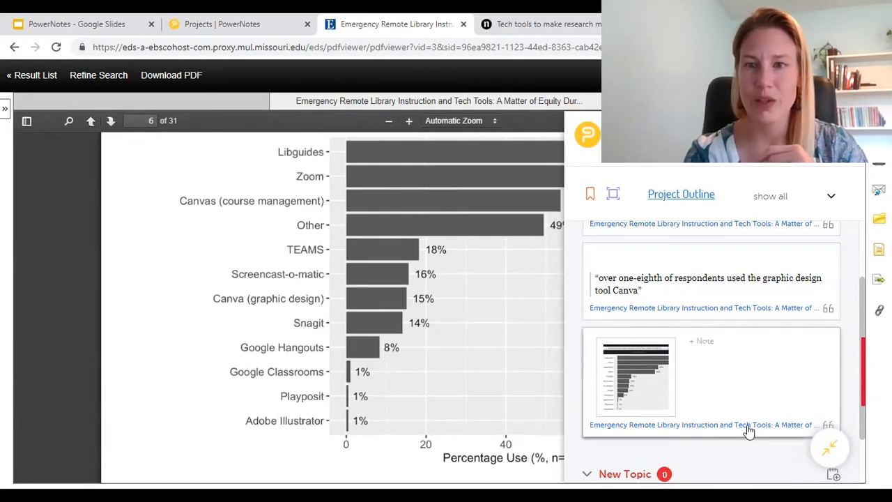
click(822, 456)
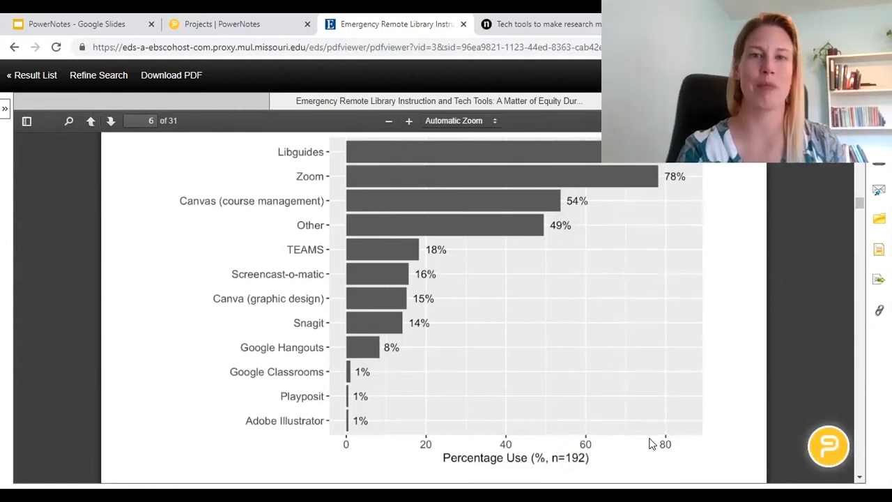
Step: In the Nature tech-tools article, select the paragraph about Taylor building an inclusive team
click(548, 23)
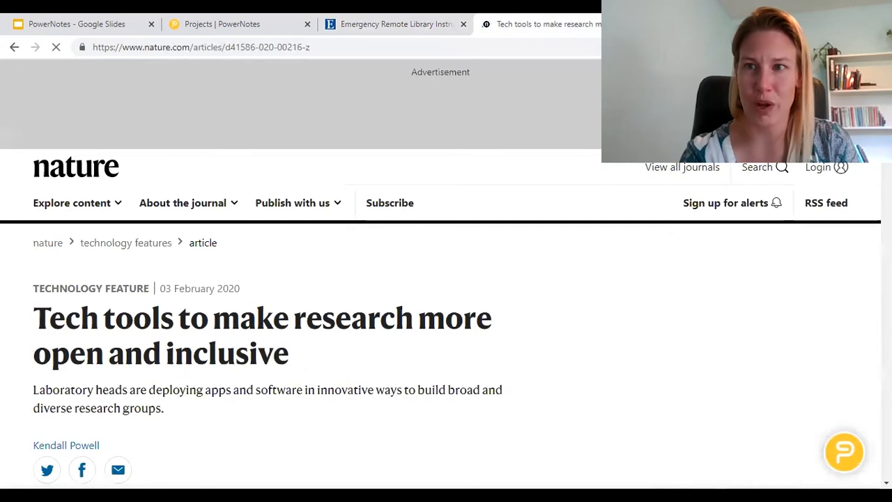
click(369, 24)
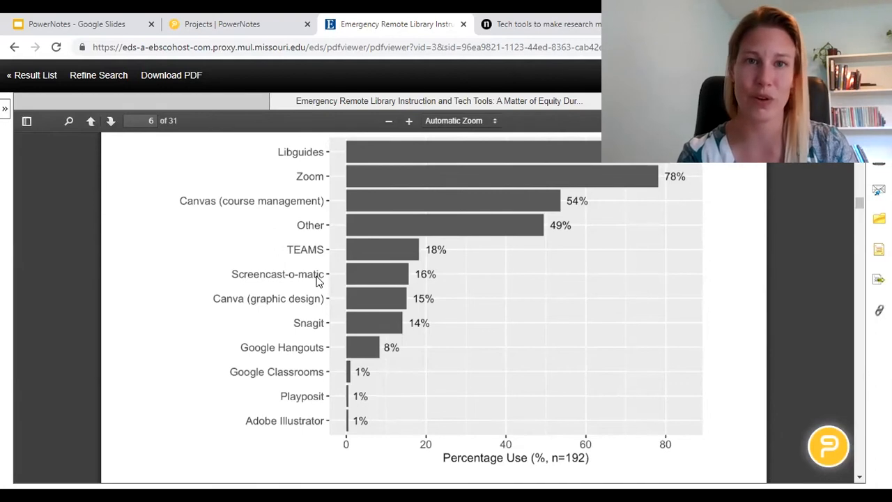
click(546, 20)
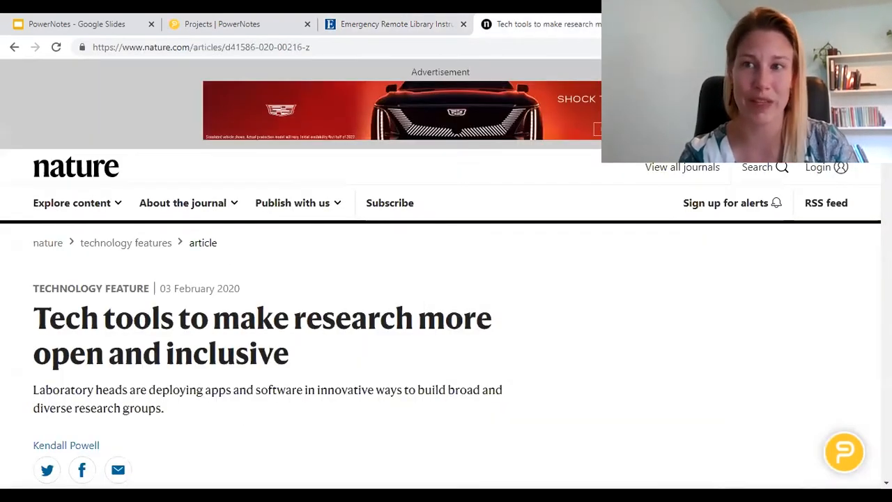
scroll(446, 279, down, 10)
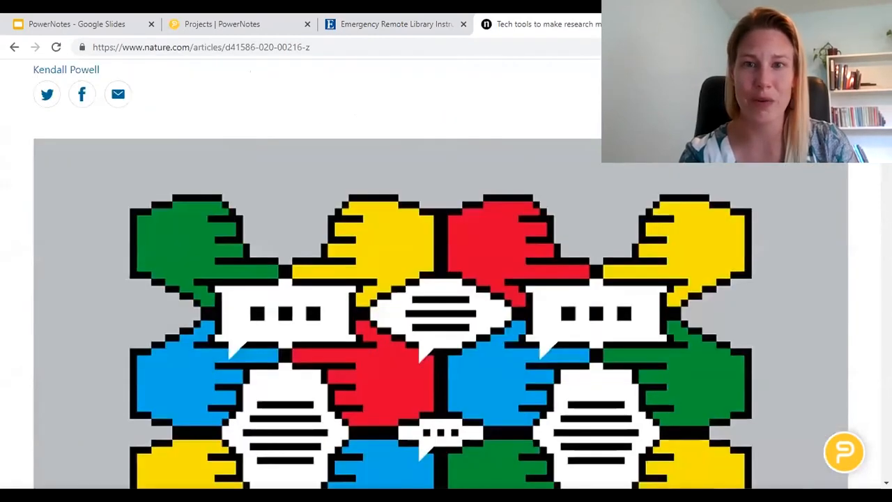
scroll(446, 279, down, 5)
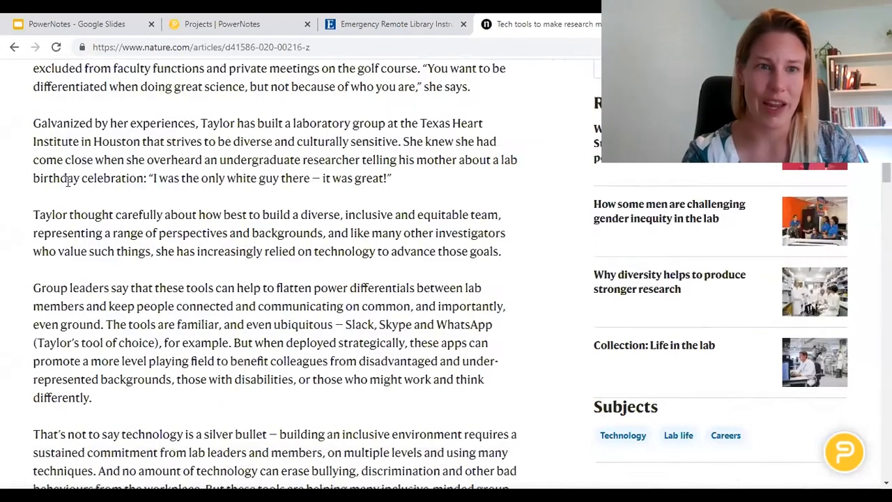
drag(52, 216, 104, 248)
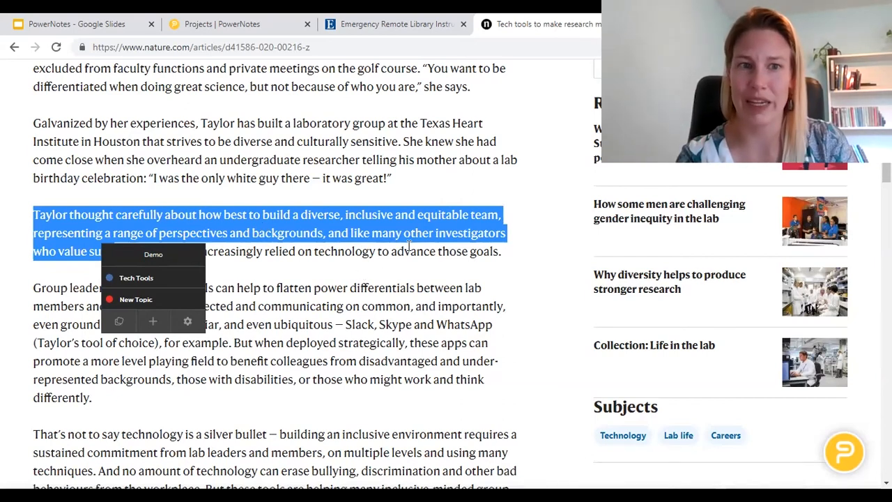
Step: Add a freeform note 'Transition sentence' to the Tech Tools topic
click(424, 312)
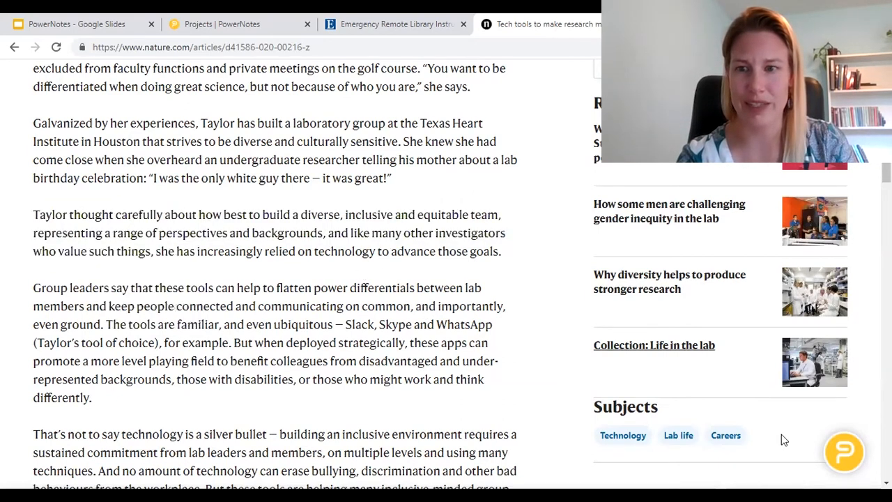
click(844, 452)
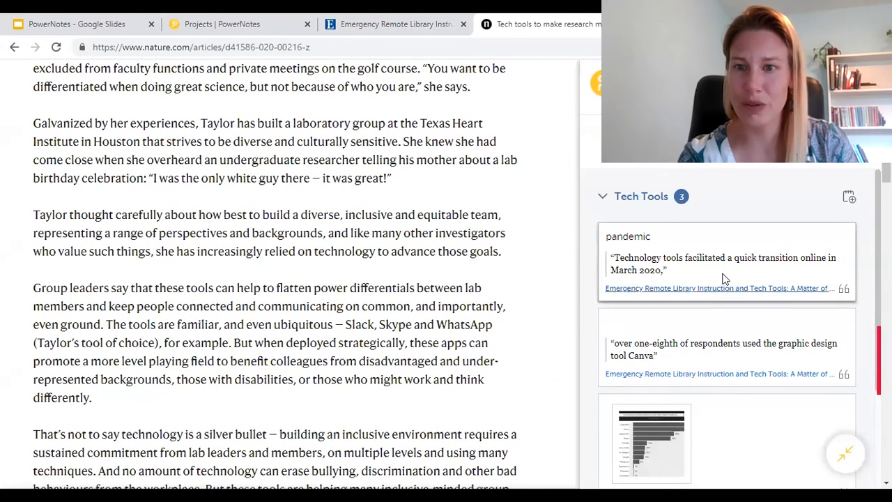
click(849, 198)
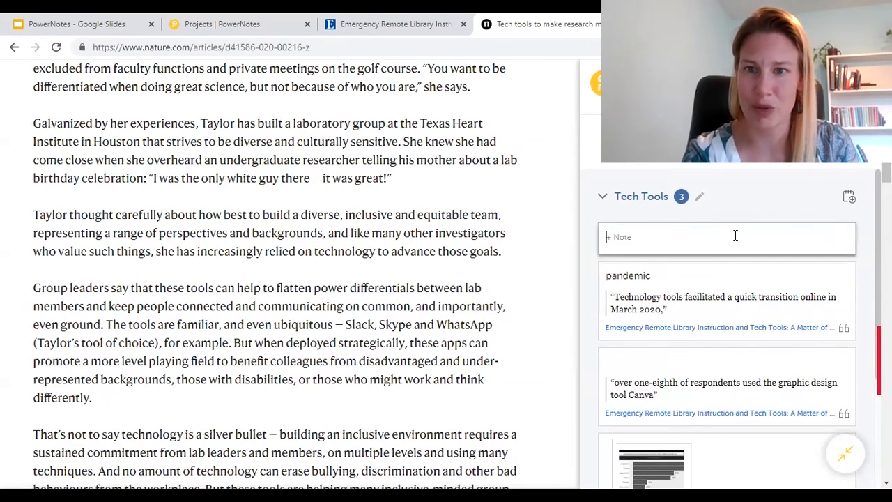
text(Transi)
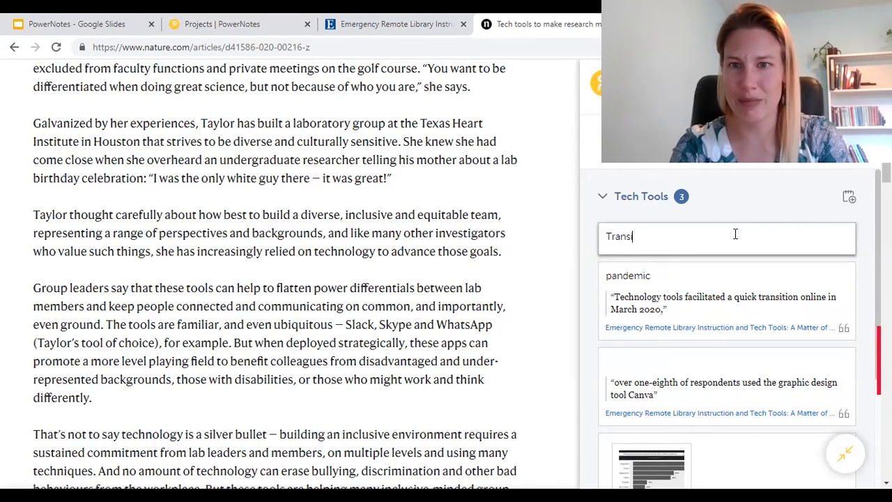
text(tion)
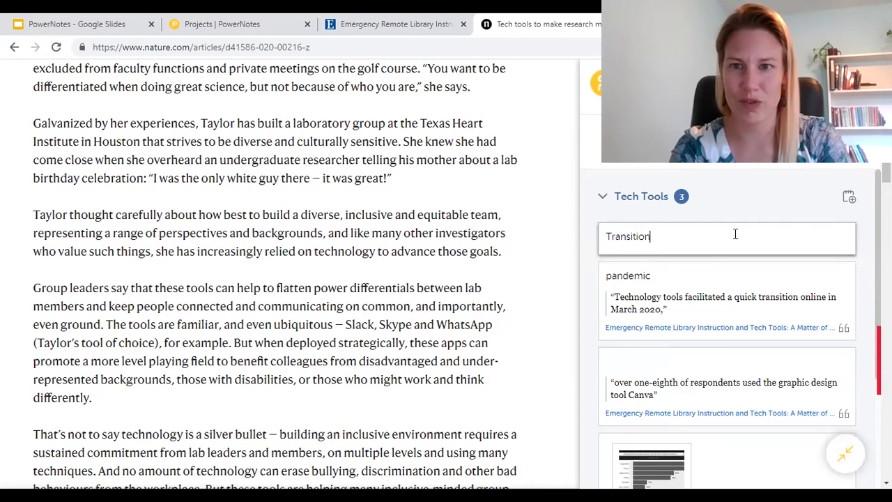
key(BackSpace)
key(BackSpace)
key(BackSpace)
key(BackSpace)
key(BackSpace)
key(BackSpace)
text(sition sentence)
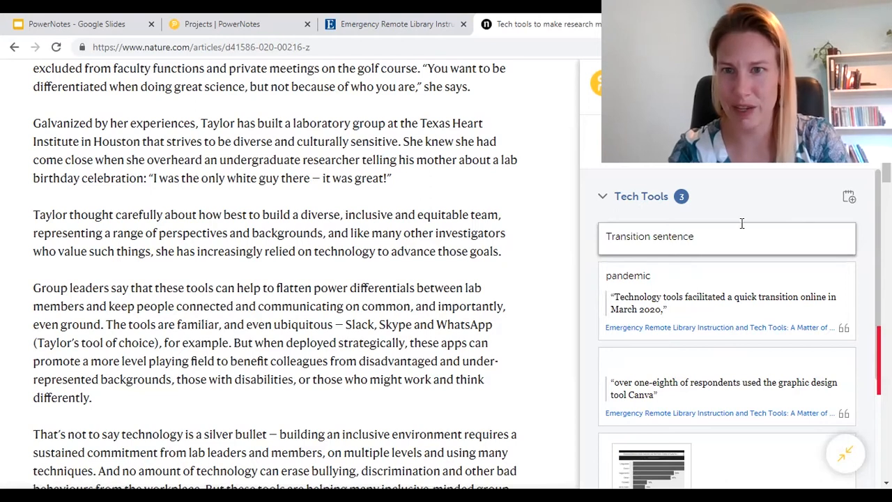
click(756, 204)
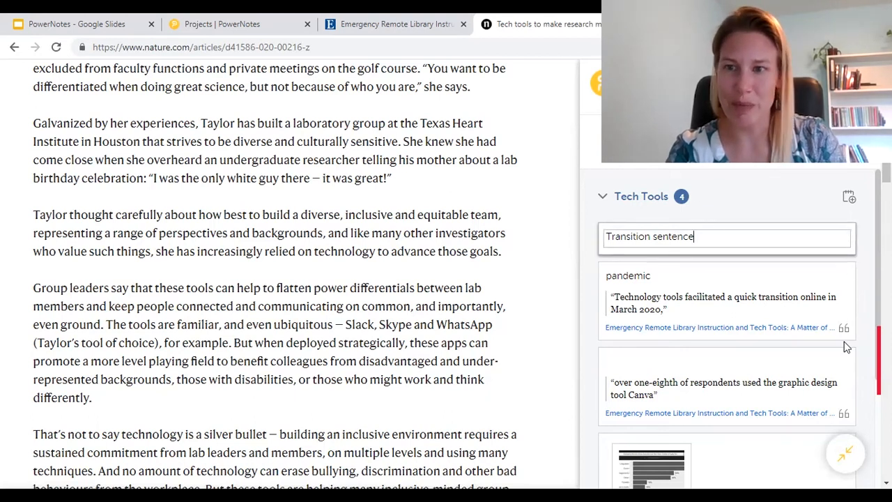
click(766, 206)
Step: Close the PowerNotes panel and start typing 'power' in a new browser tab
click(766, 206)
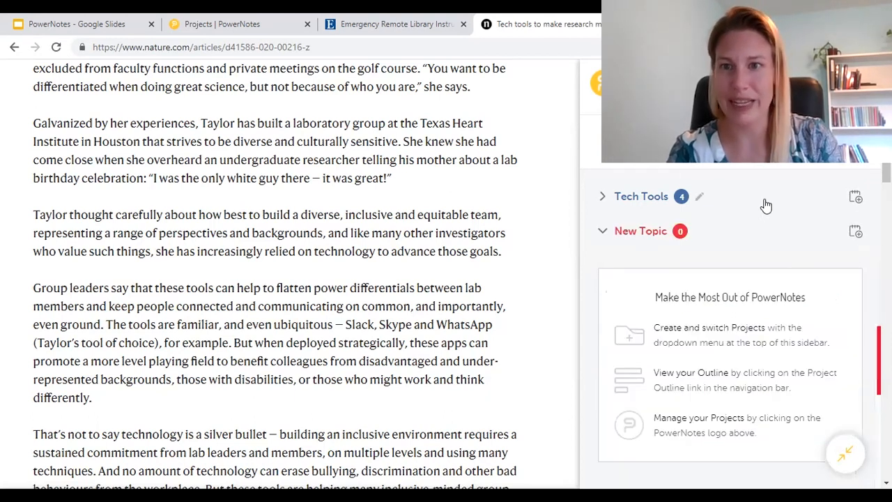
click(604, 201)
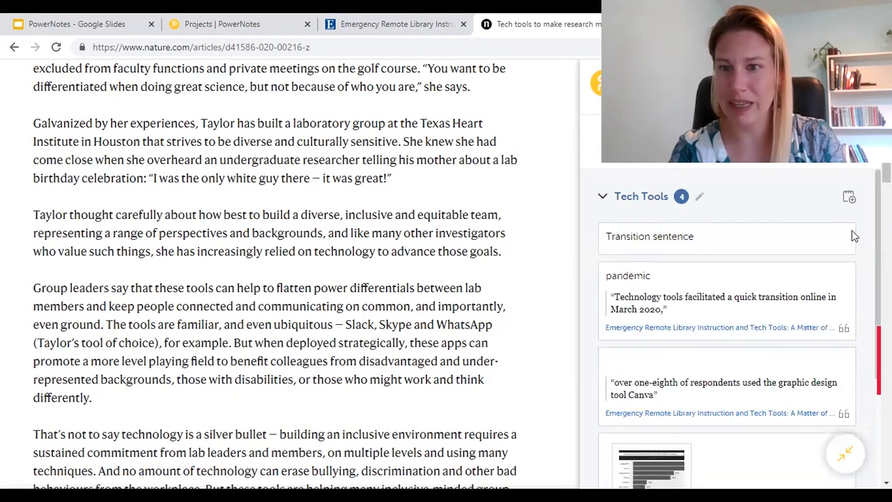
click(847, 456)
key(ctrl+t)
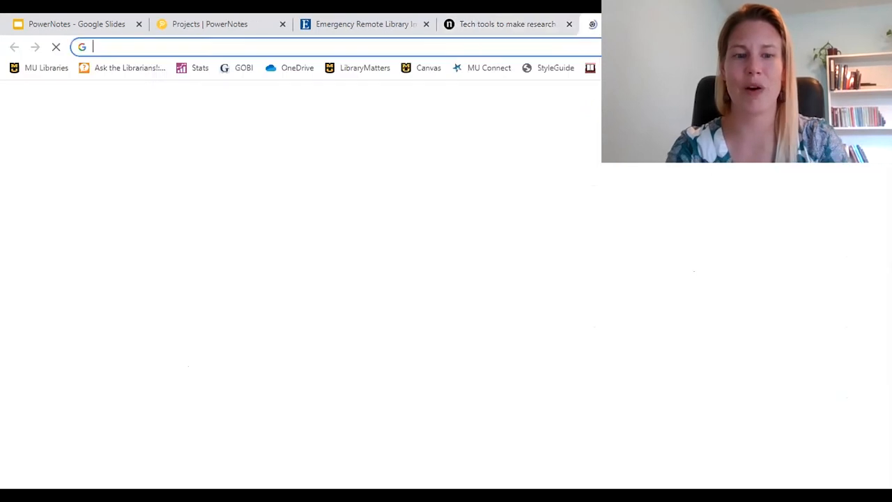
text(powernotes.com/project)
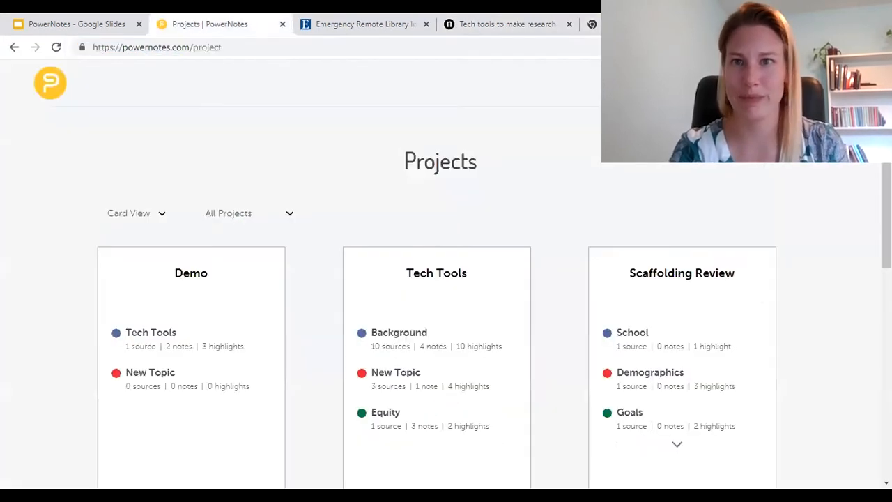
Step: Open the Demo project outline and drag the Transition sentence card down past the pandemic quote
click(241, 28)
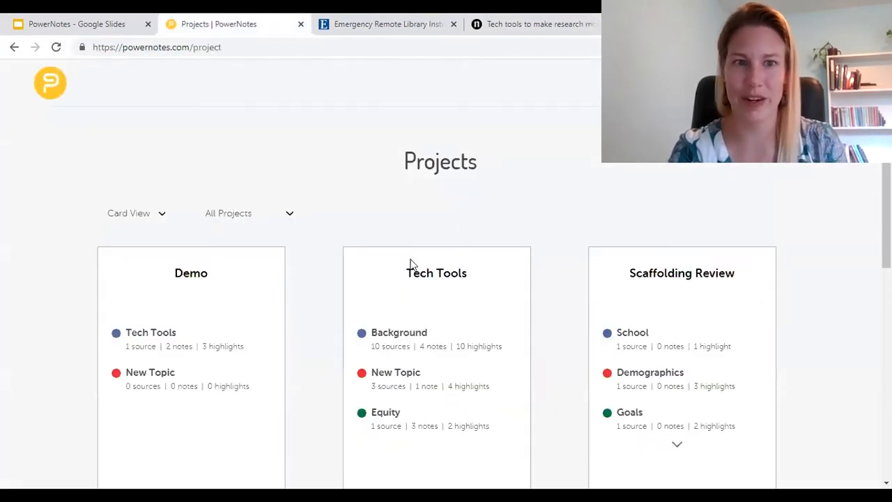
click(215, 314)
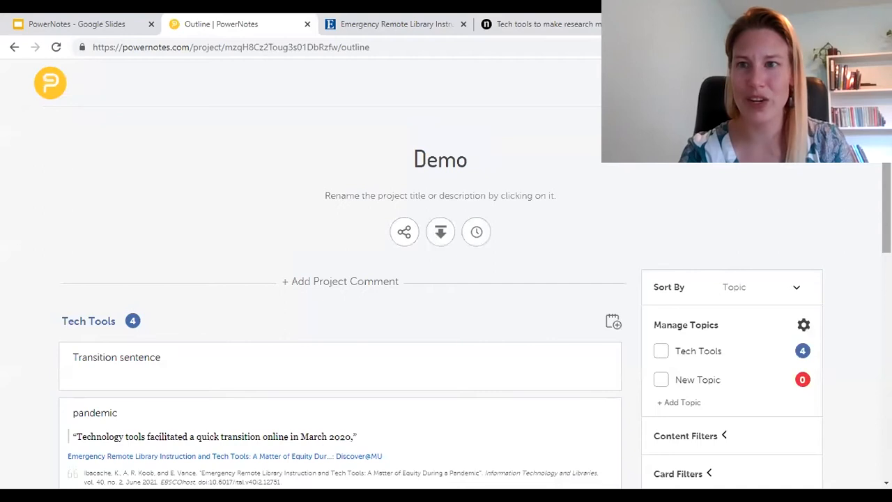
scroll(446, 279, down, 4)
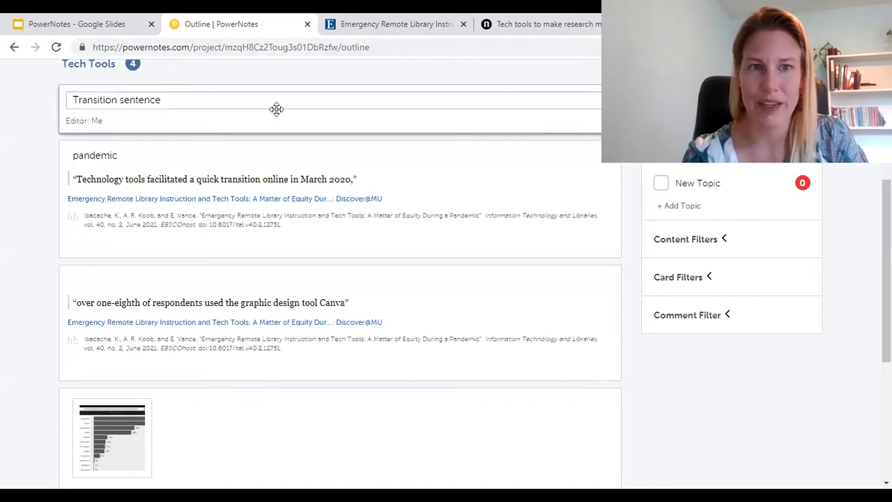
drag(497, 123, 501, 258)
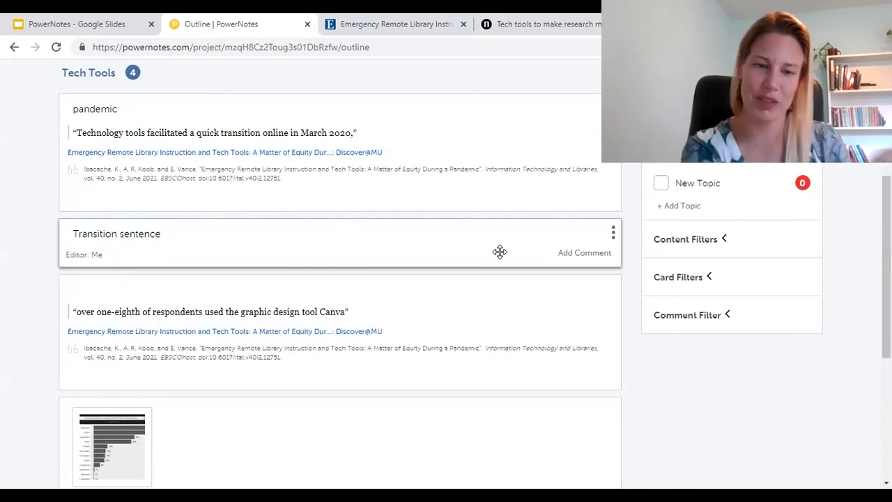
drag(500, 252, 483, 407)
Step: Drop the Transition sentence card after the Canva quote and close the enlarged chart view
click(483, 406)
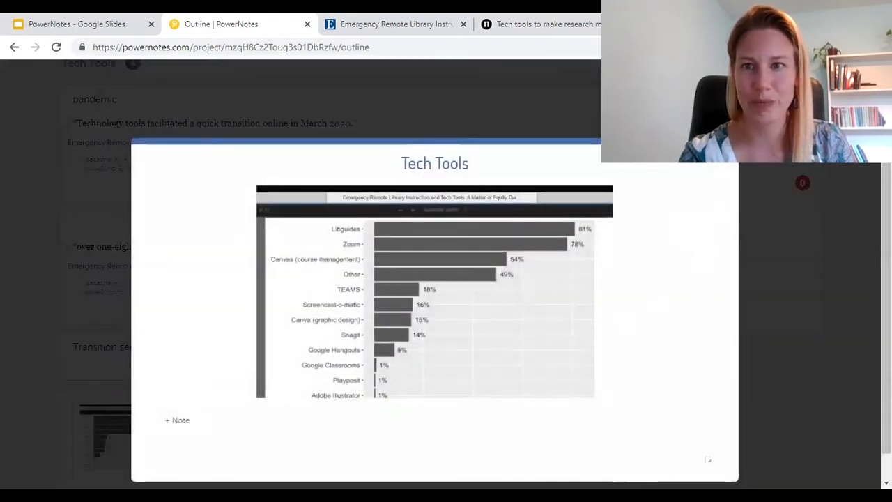
click(722, 161)
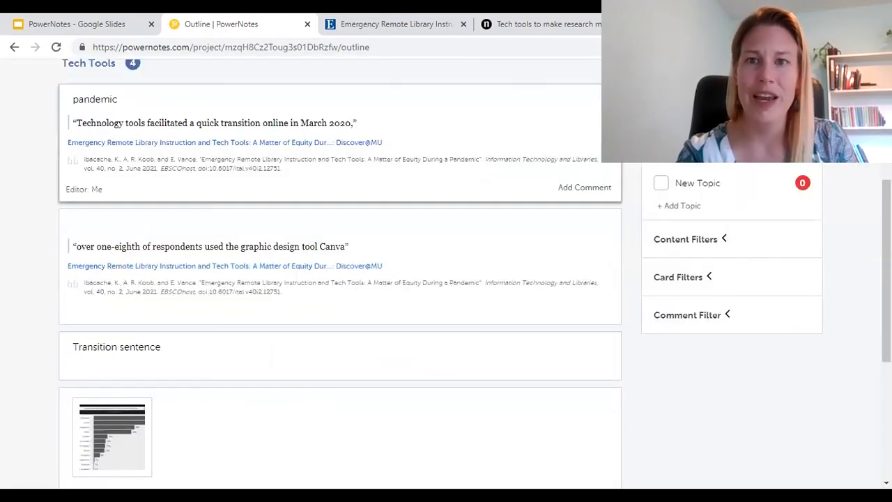
click(609, 99)
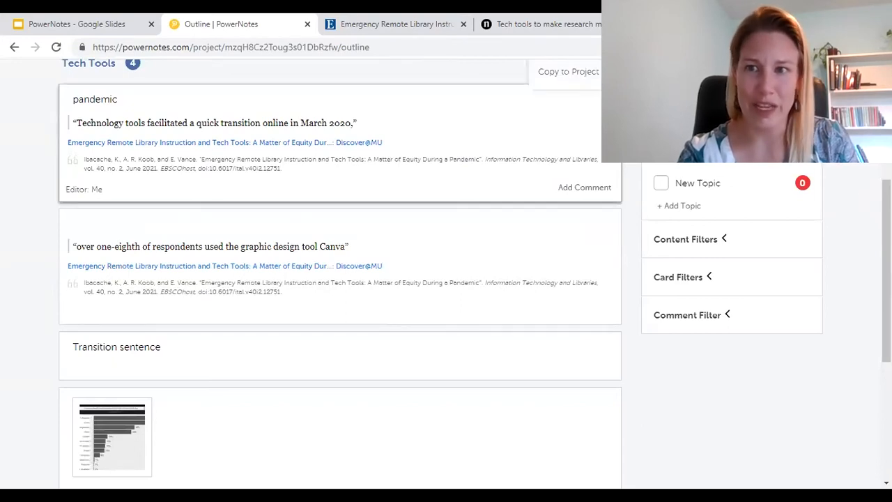
scroll(614, 182, up, 1)
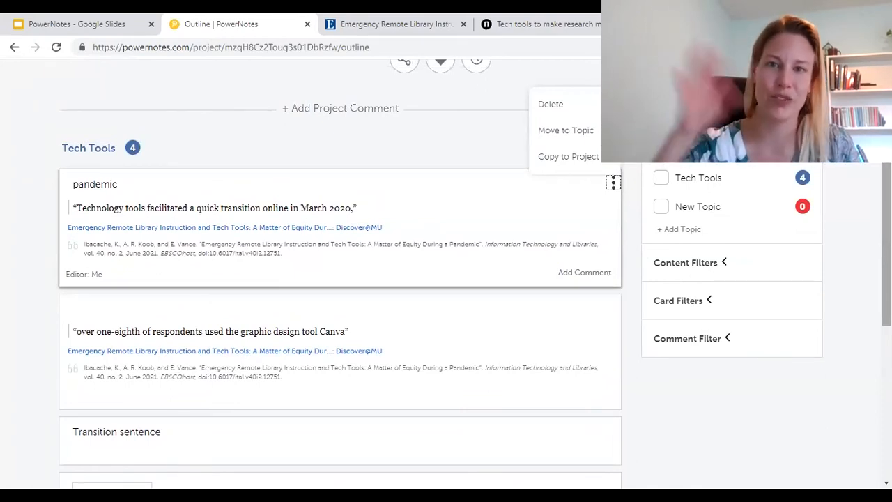
mouse_move(591, 139)
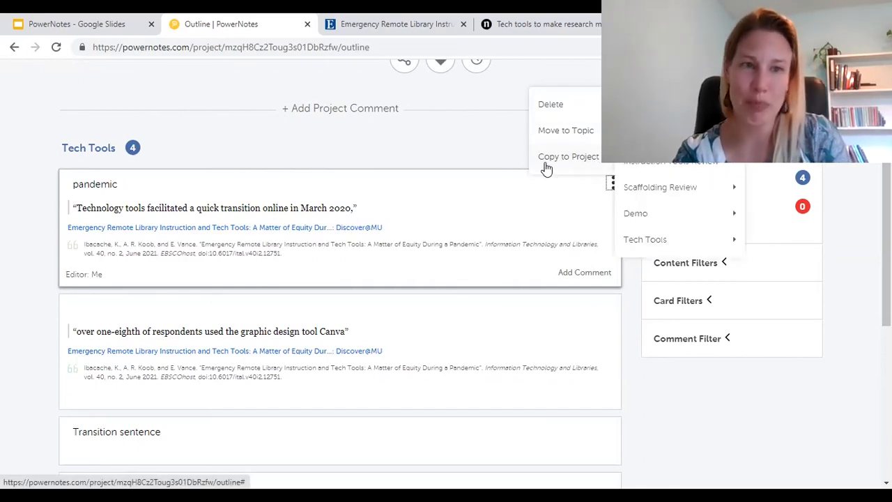
click(470, 153)
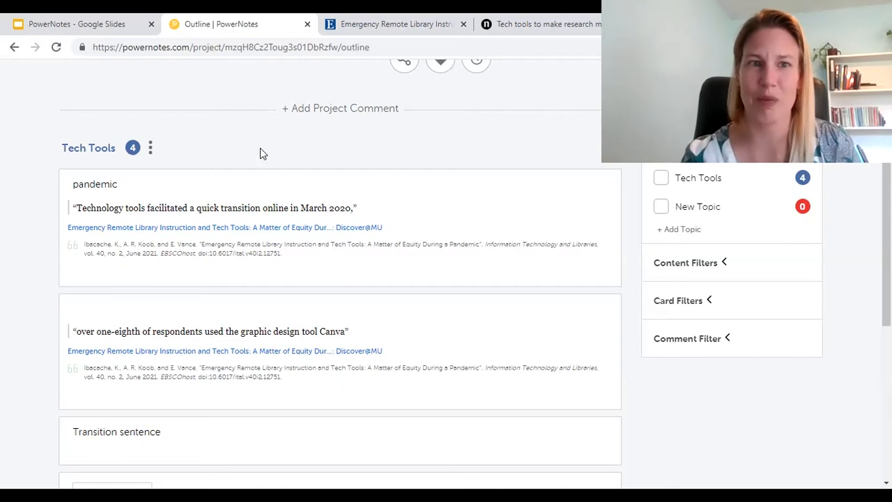
click(150, 149)
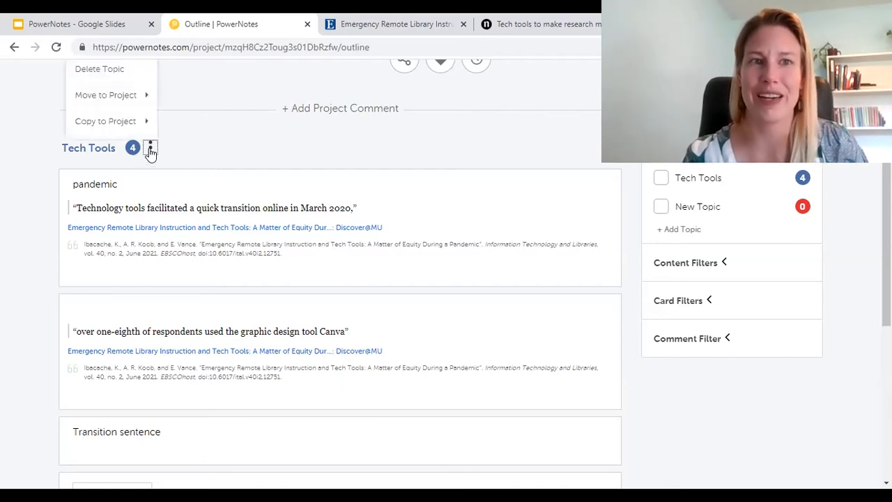
mouse_move(119, 130)
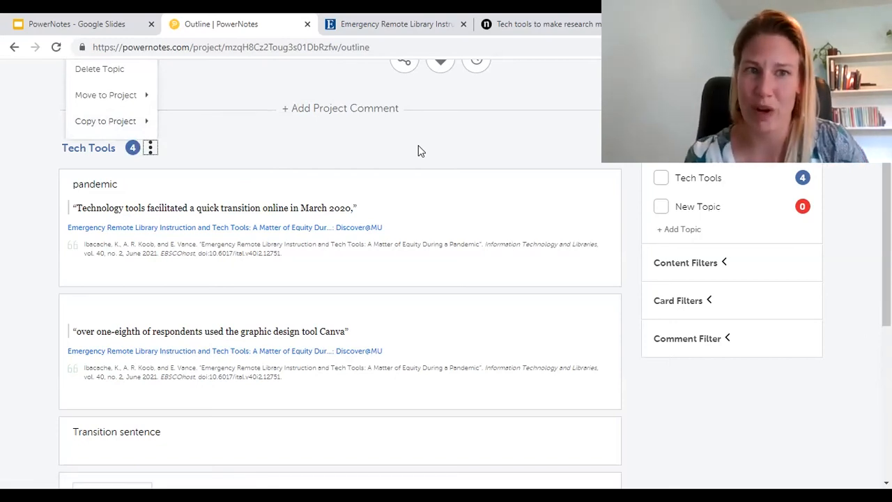
click(614, 185)
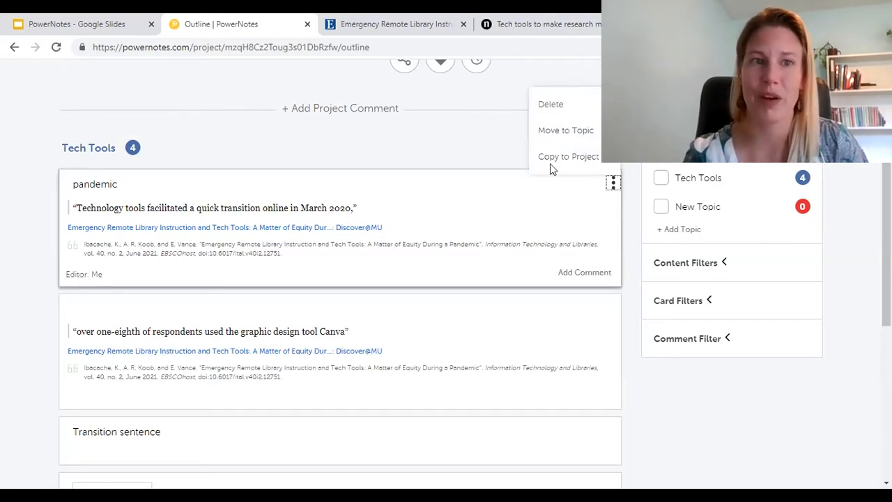
click(150, 148)
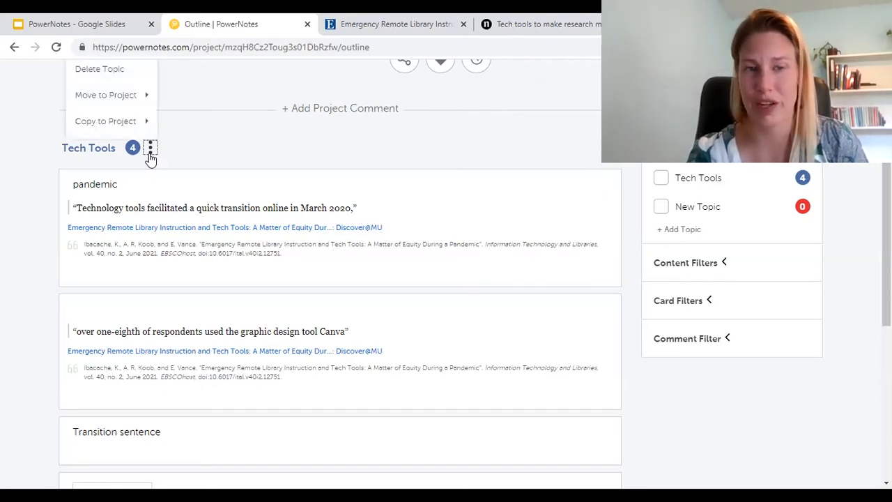
click(310, 148)
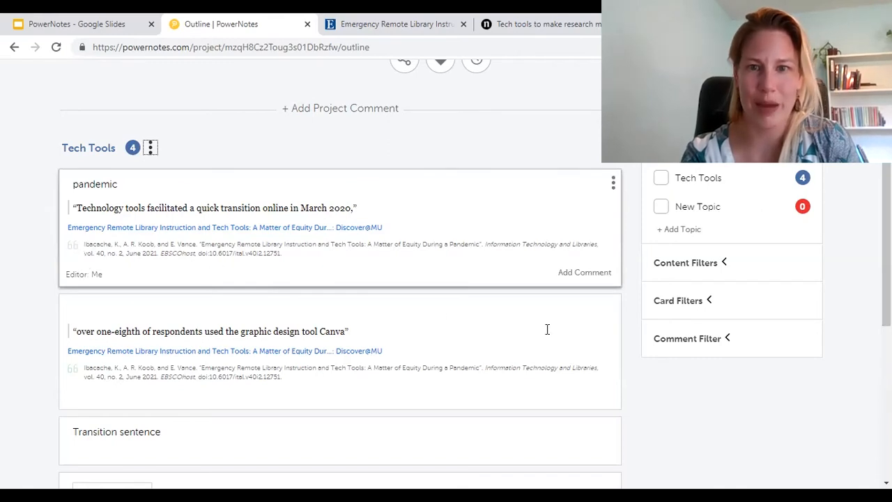
Step: Post a comment on the pandemic quote card saying it goes with another author's argument
click(590, 275)
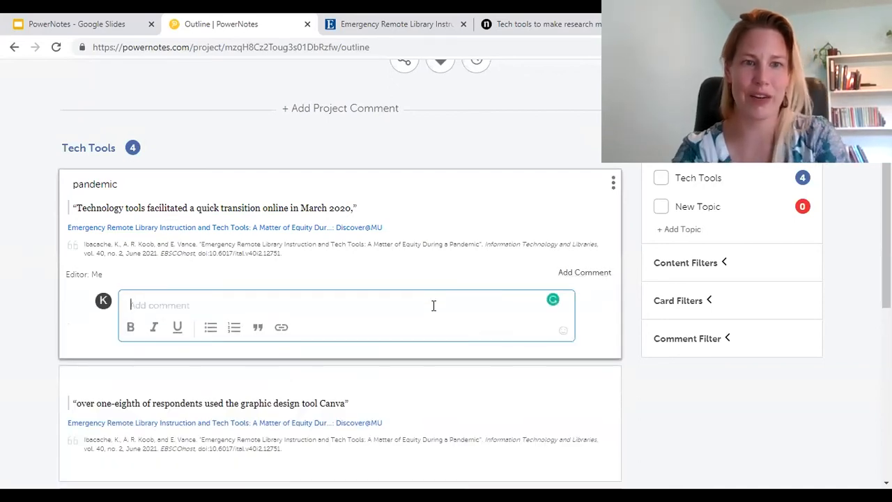
text(THis)
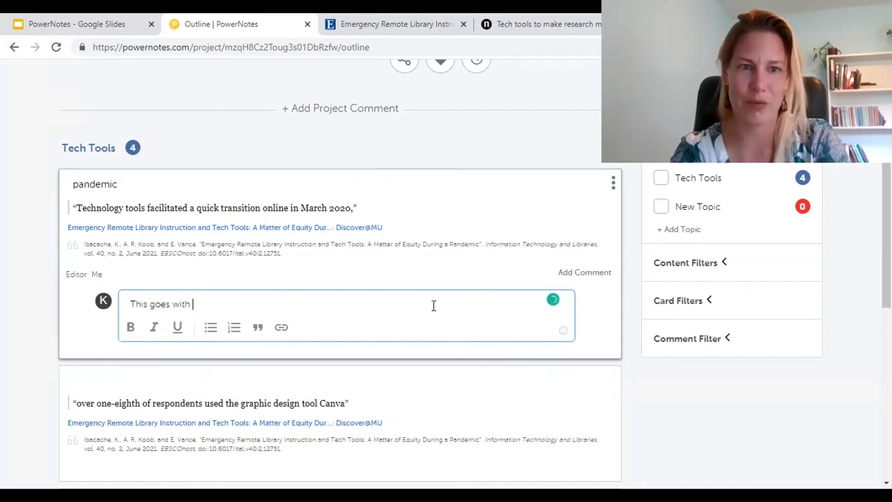
text( Smi)
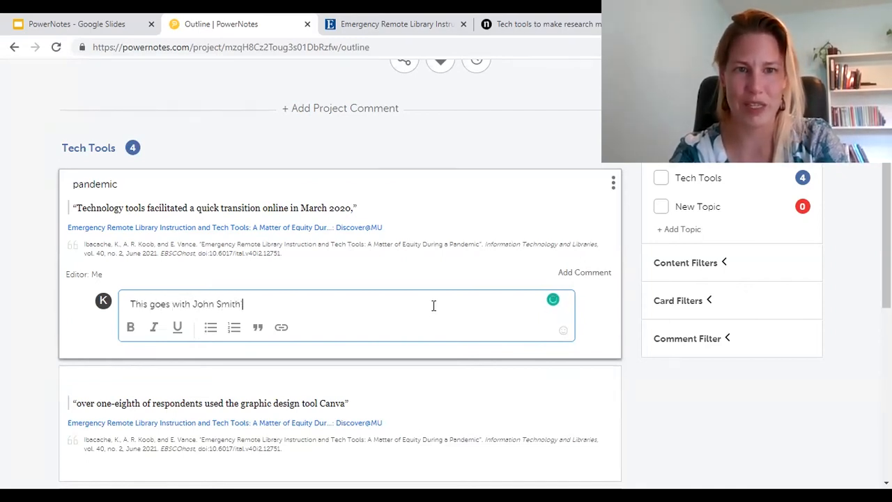
text(th's argument)
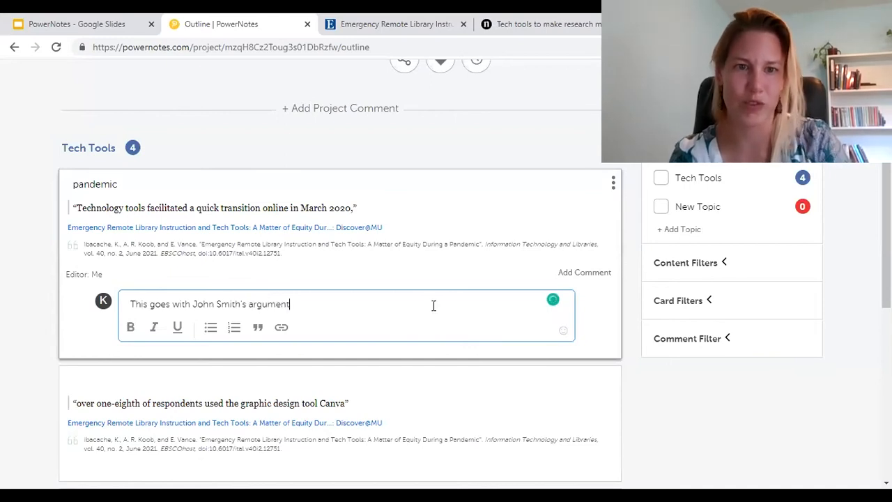
key(Return)
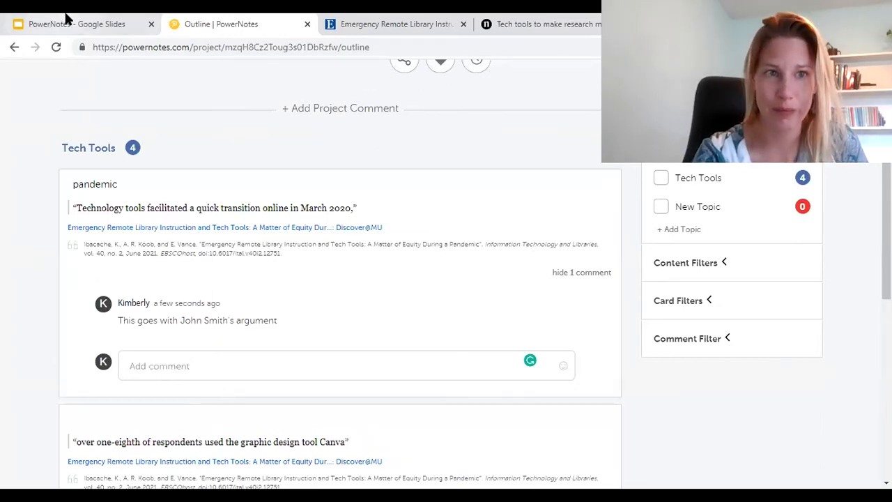
click(408, 20)
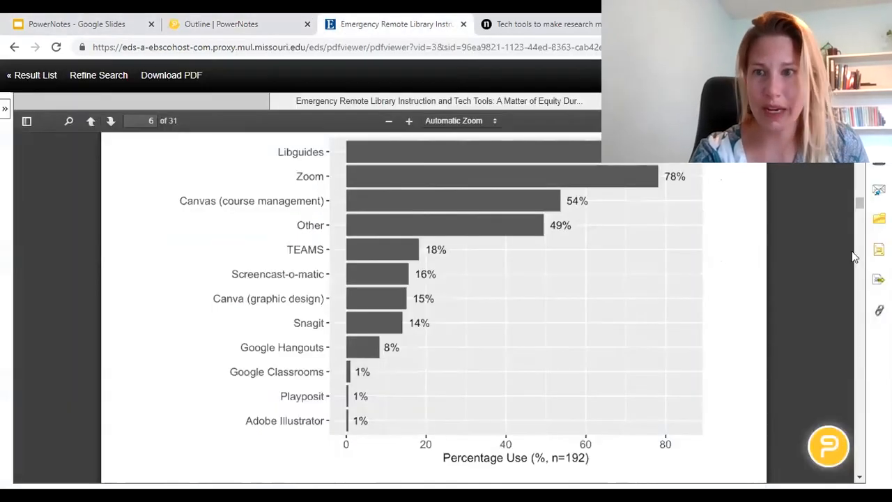
drag(857, 208, 849, 182)
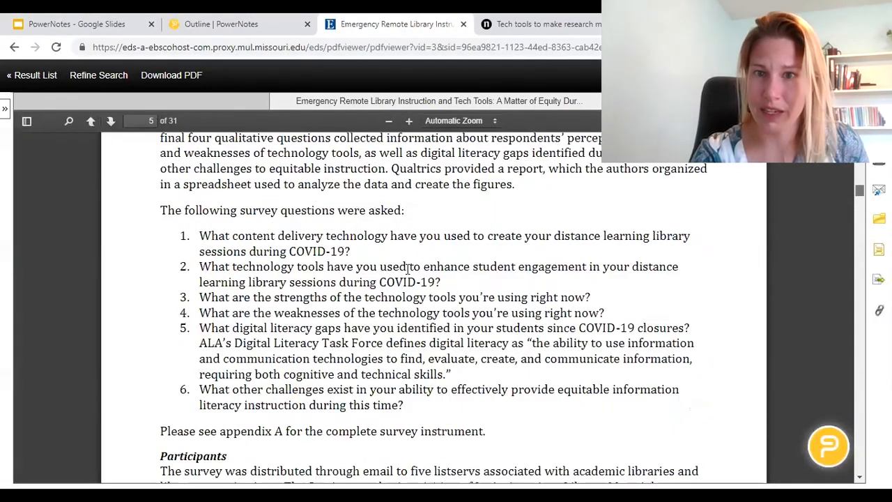
drag(402, 274, 421, 304)
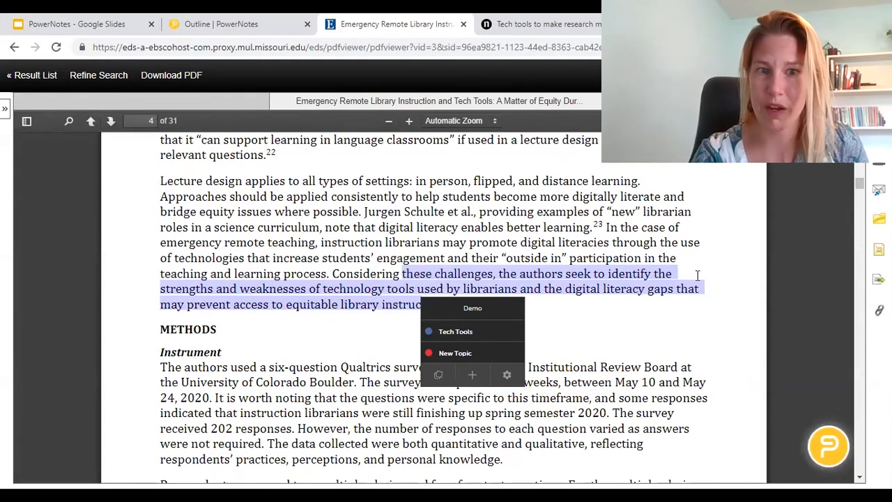
mouse_move(858, 188)
mouse_down()
mouse_move(855, 166)
mouse_move(859, 177)
mouse_up()
scroll(863, 182, down, 5)
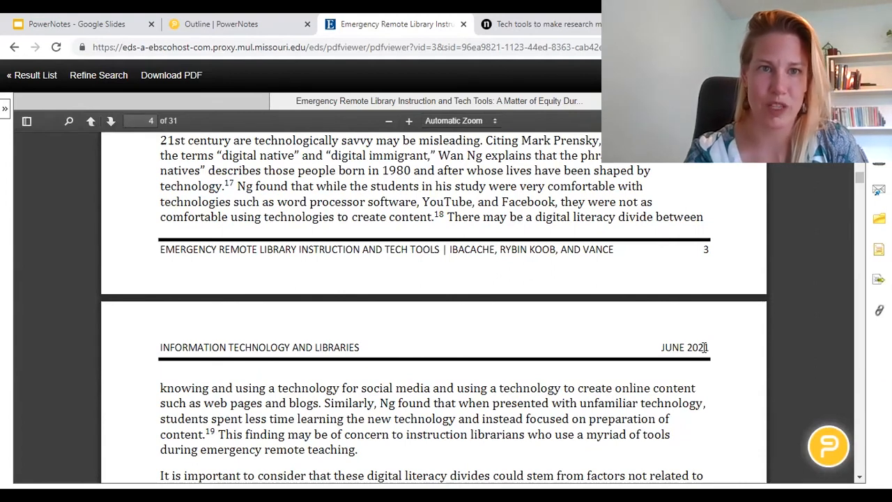
click(273, 20)
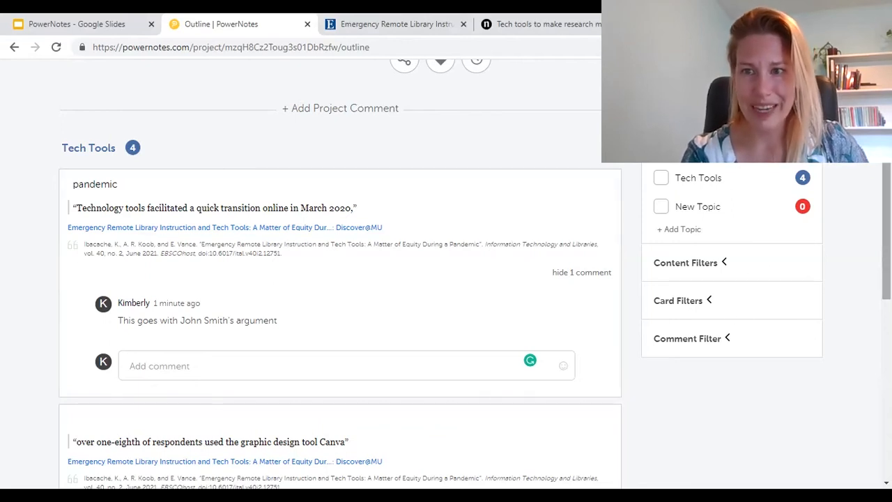
scroll(335, 279, up, 3)
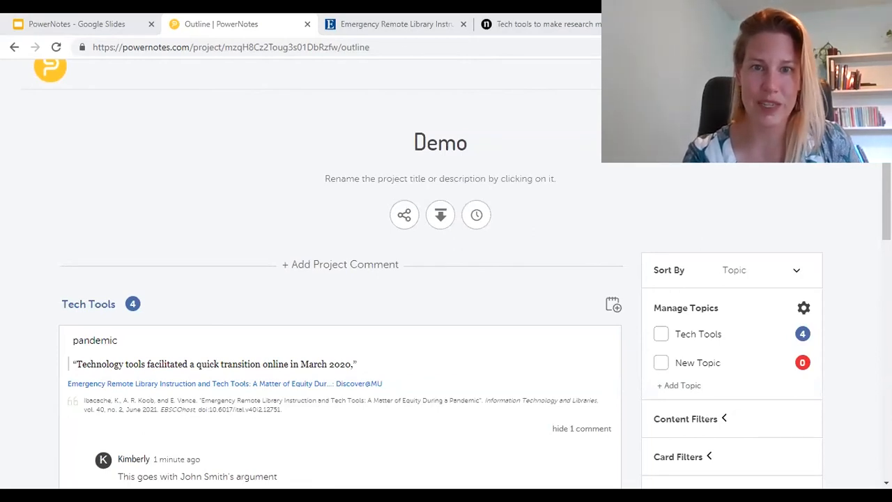
click(403, 218)
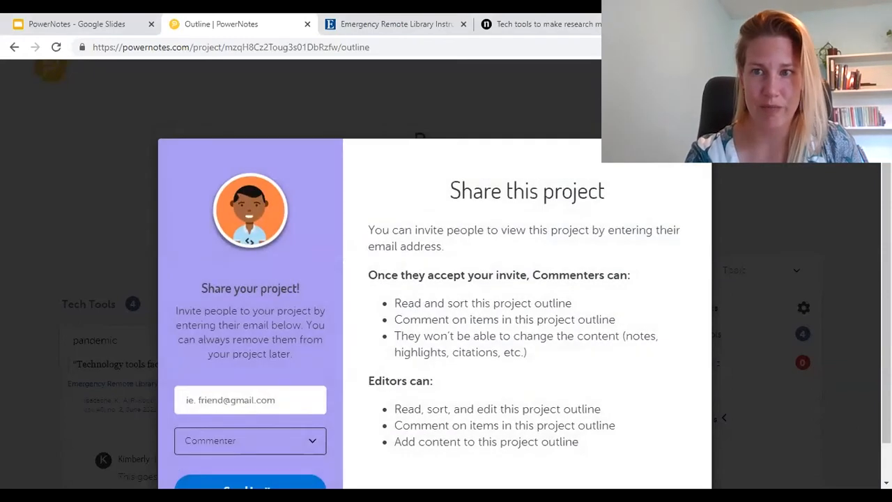
scroll(624, 314, down, 1)
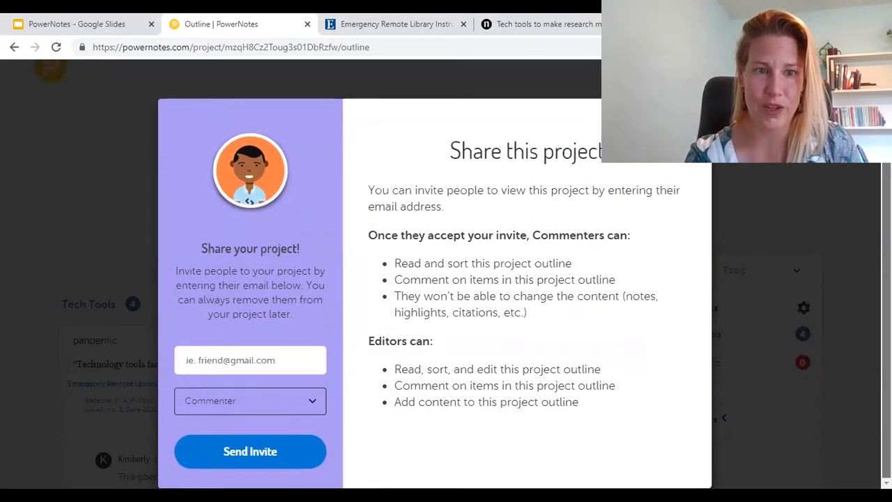
click(273, 406)
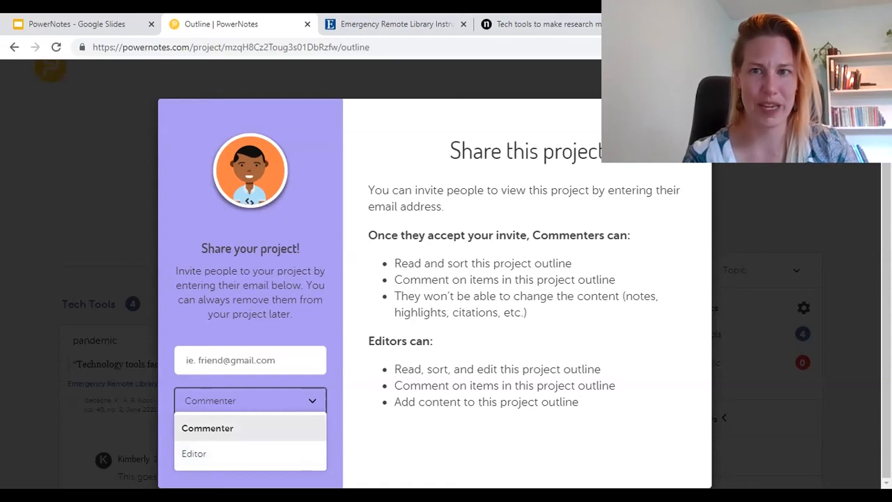
click(690, 121)
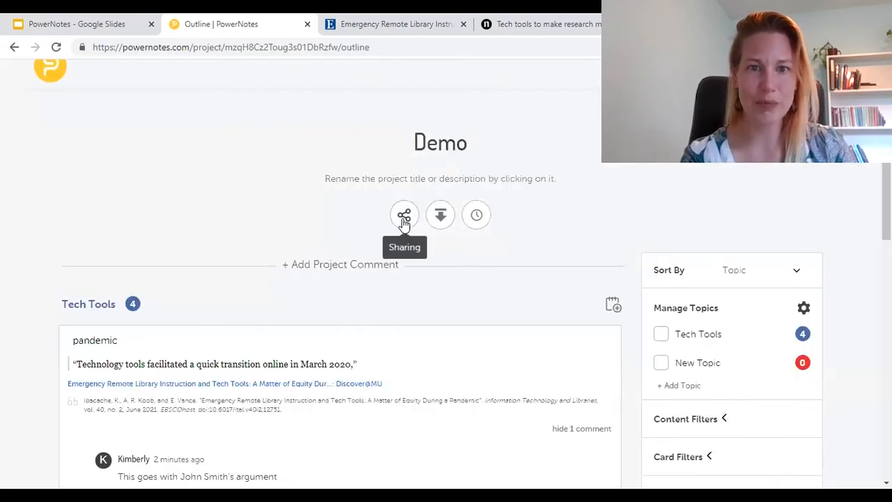
Step: View the Word, Excel and RIS export options, then return to the Google Slides Brainstorm slide
click(442, 217)
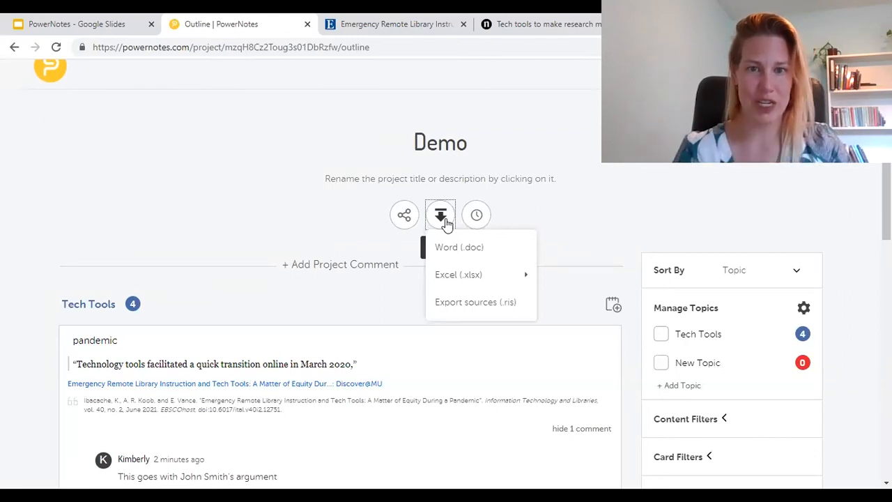
mouse_move(482, 283)
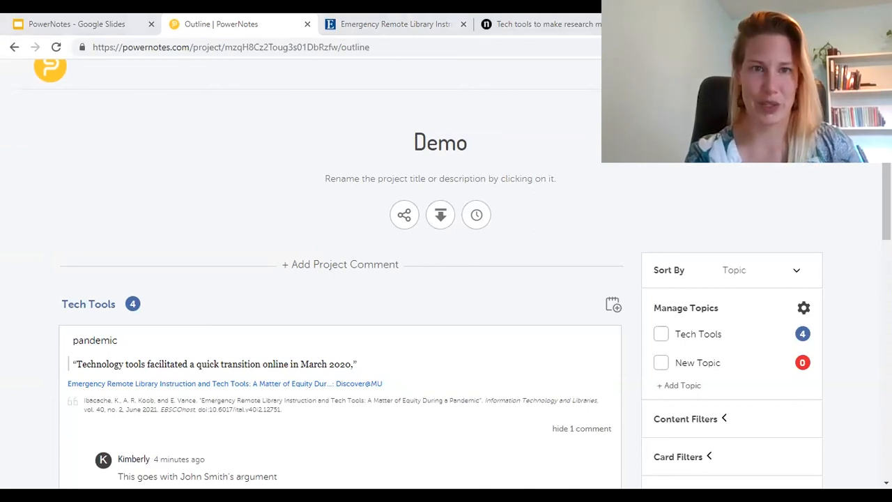
click(104, 21)
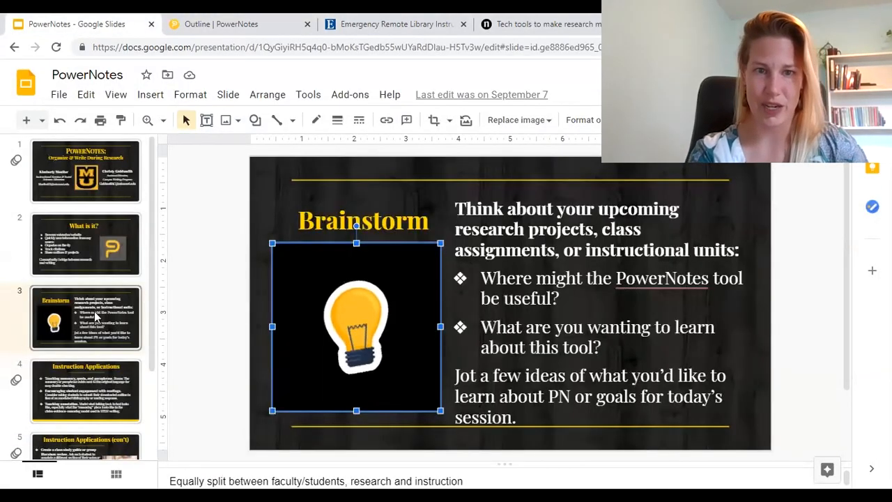